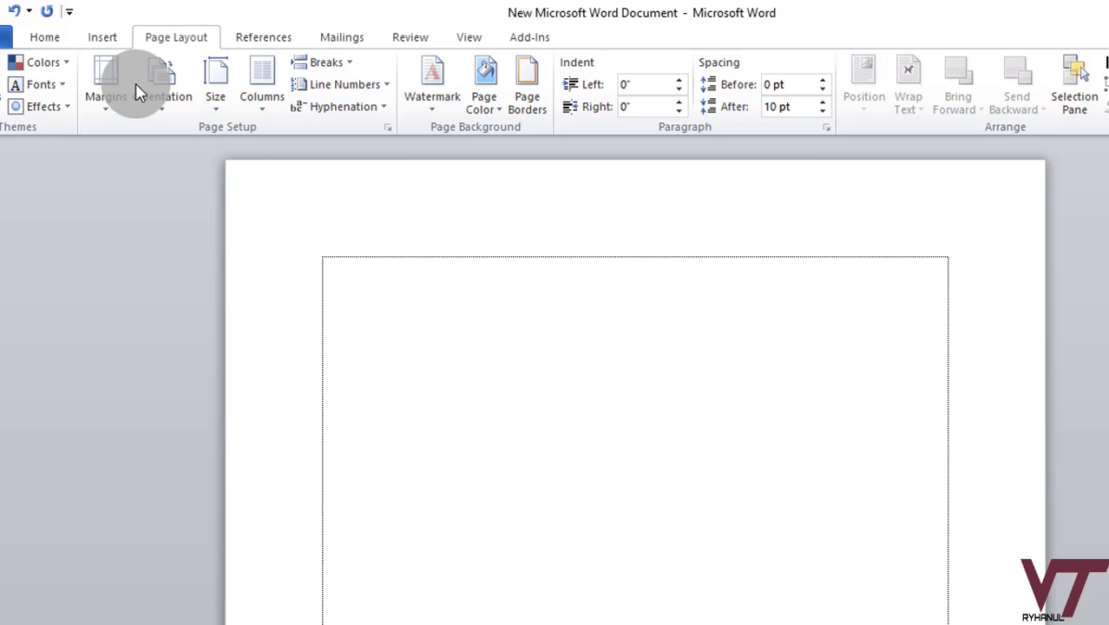
# Step: Apply the Narrow margin preset so every side of the page is 0.5 inch
pyautogui.click(106, 42)
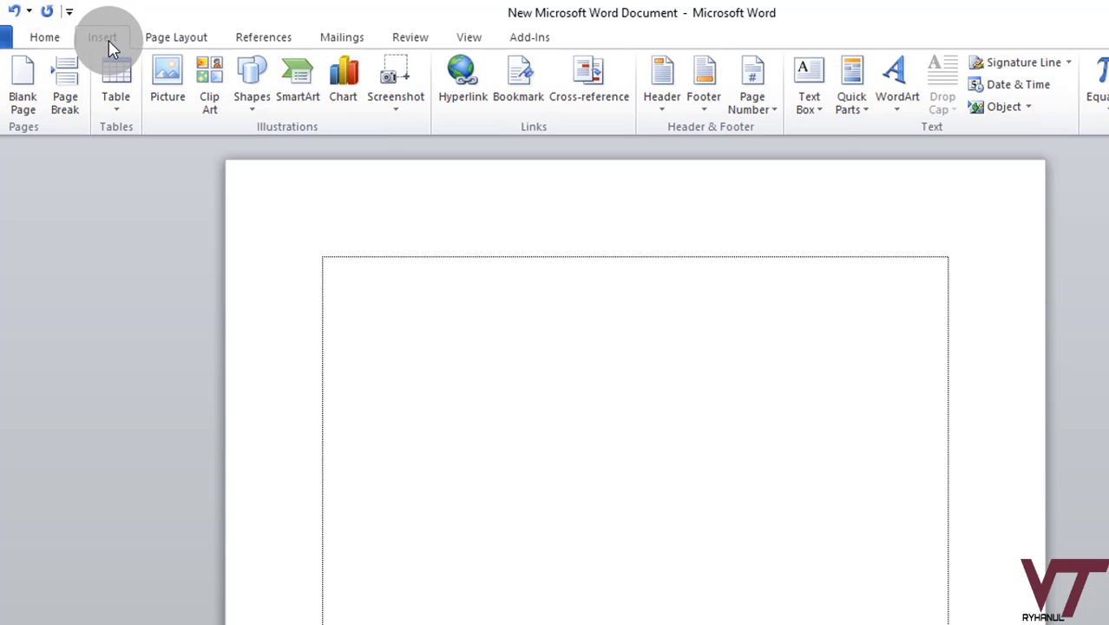
pyautogui.click(154, 43)
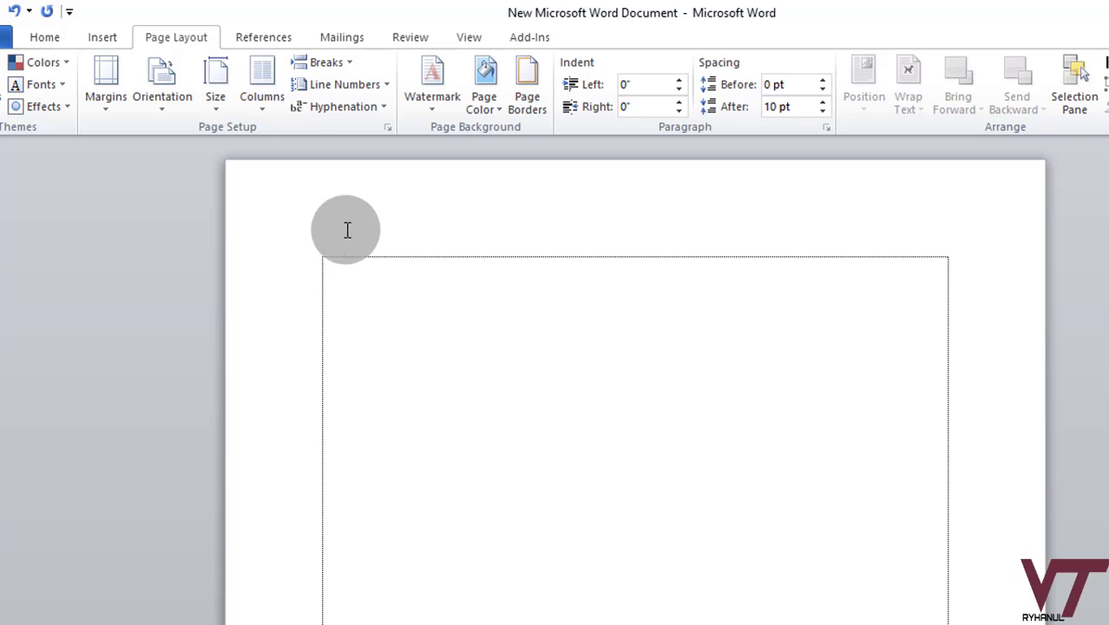
pyautogui.scroll(-10, 771, 433)
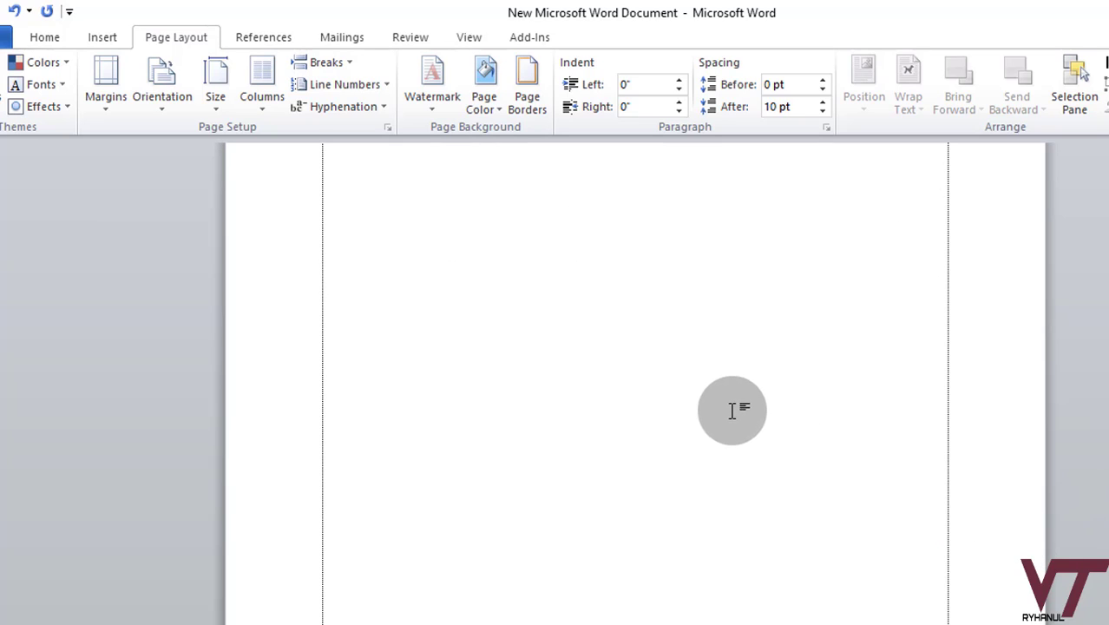
pyautogui.scroll(8, 354, 279)
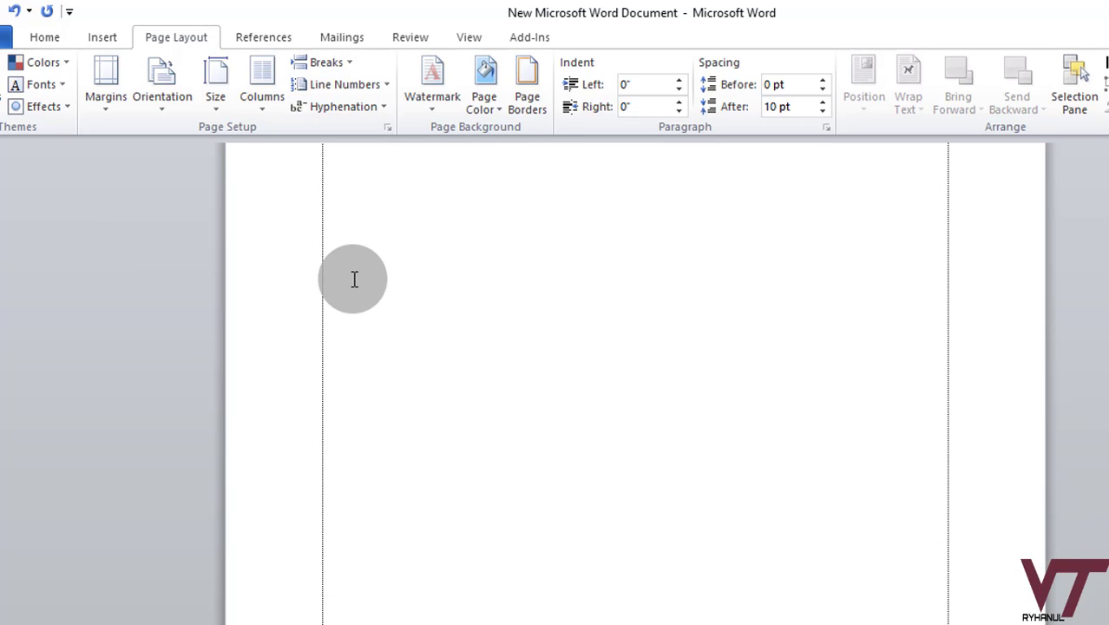
pyautogui.scroll(2, 354, 279)
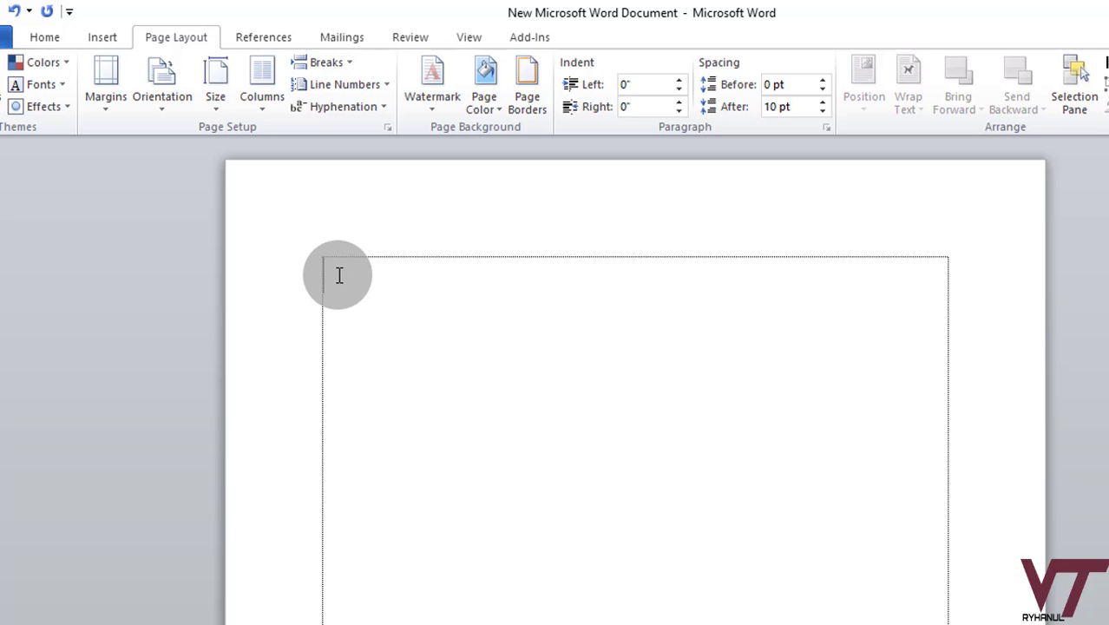
pyautogui.click(111, 117)
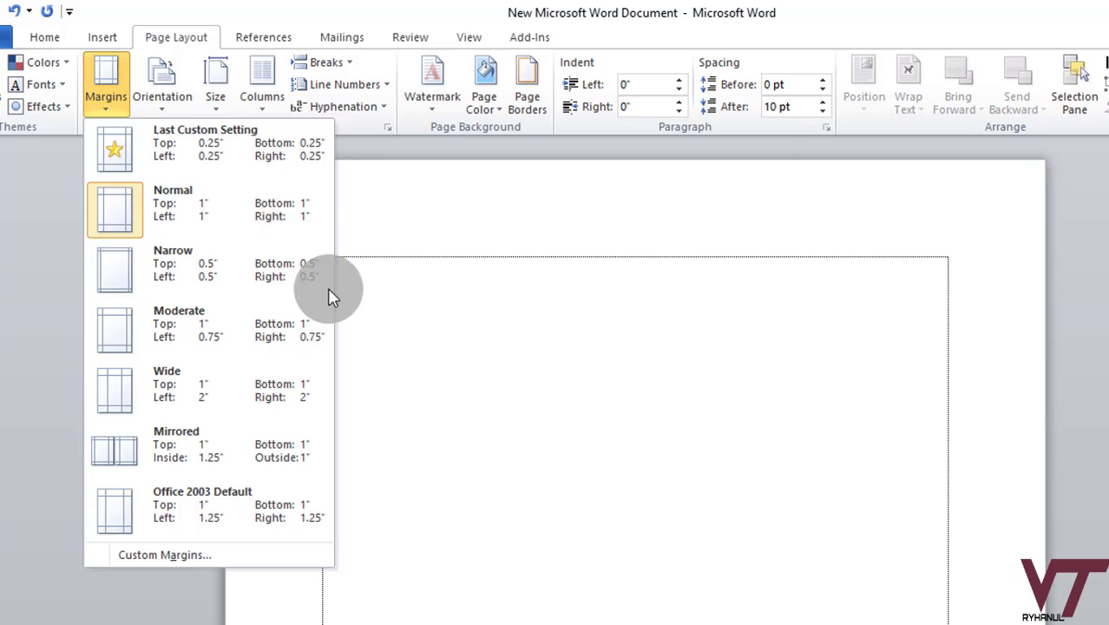
pyautogui.click(202, 276)
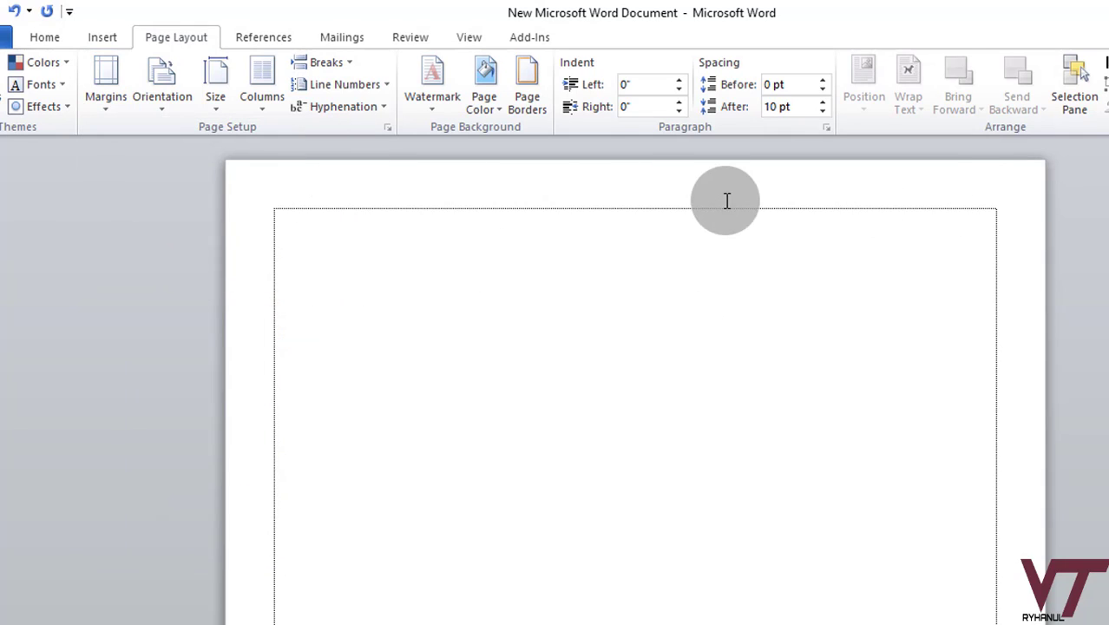
pyautogui.click(105, 100)
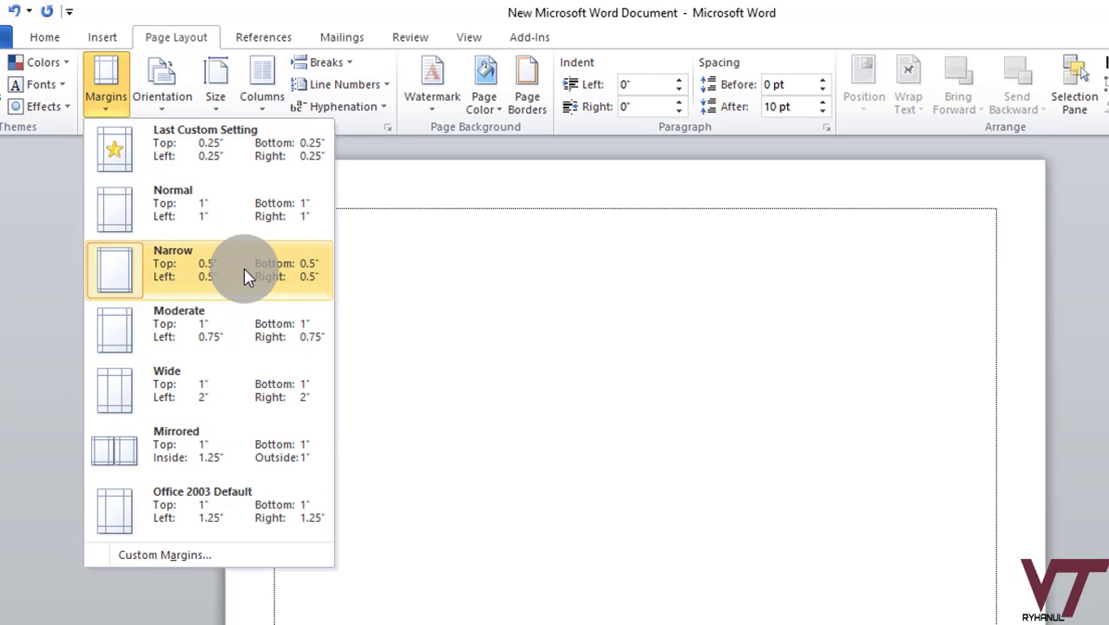
# Step: Set a custom 1" top margin, keeping bottom, left and right at 0.5"
pyautogui.click(216, 561)
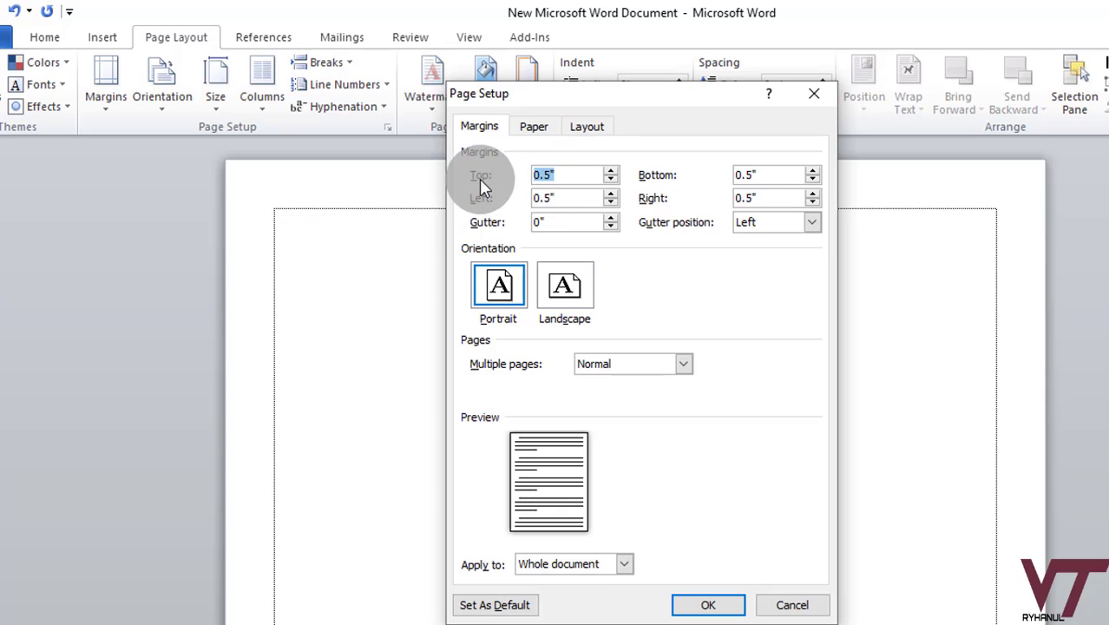
pyautogui.click(554, 174)
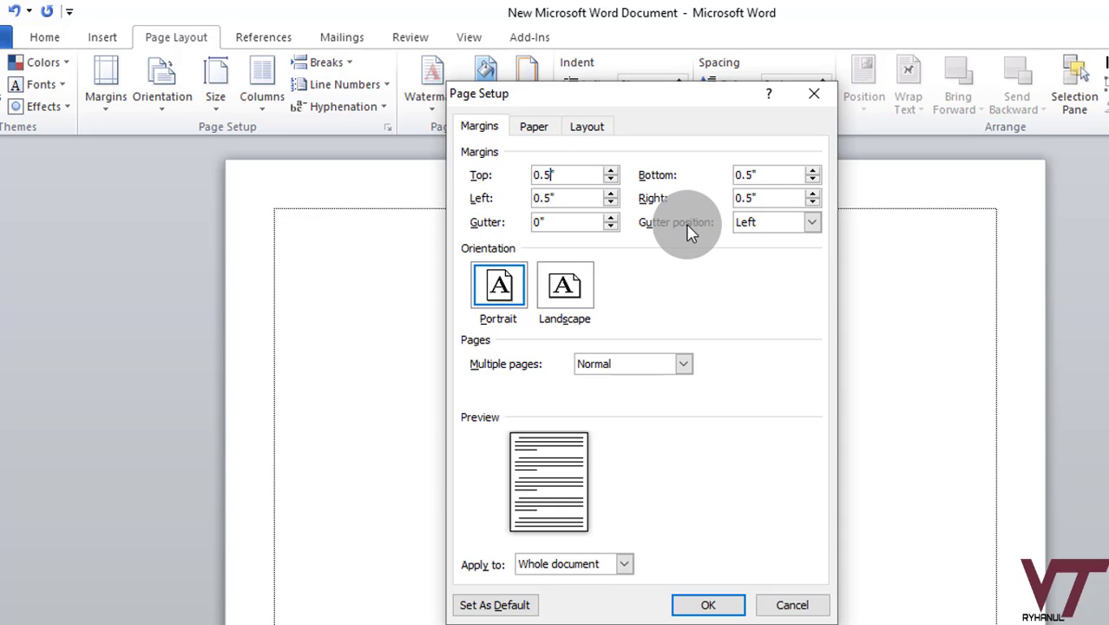
pyautogui.press('BackSpace')
pyautogui.press('BackSpace')
pyautogui.press('BackSpace')
pyautogui.click(717, 602)
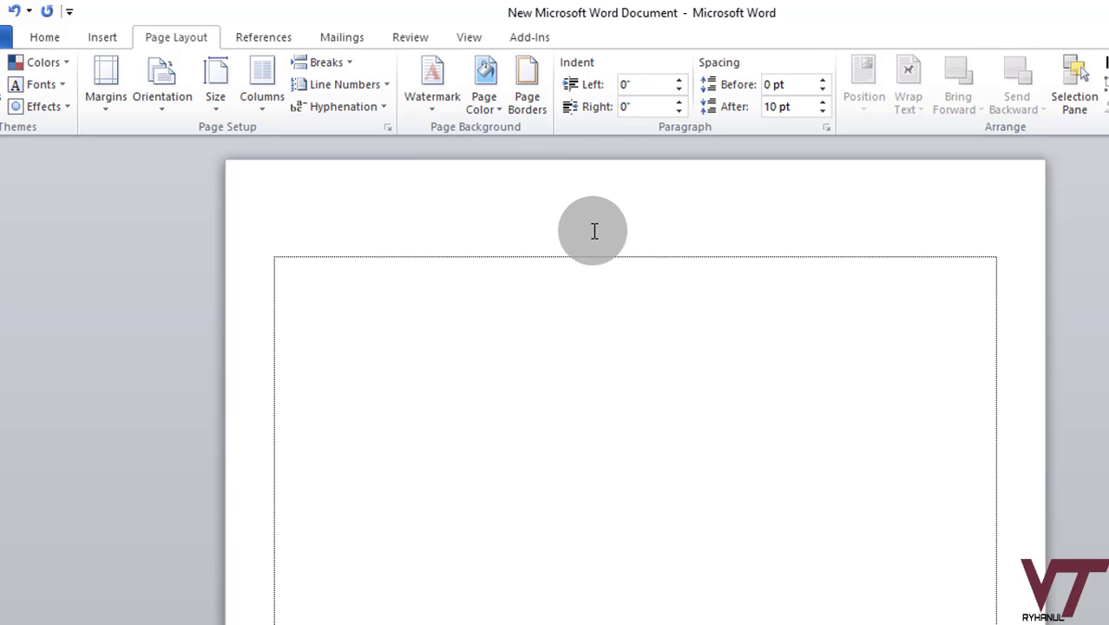
pyautogui.click(96, 100)
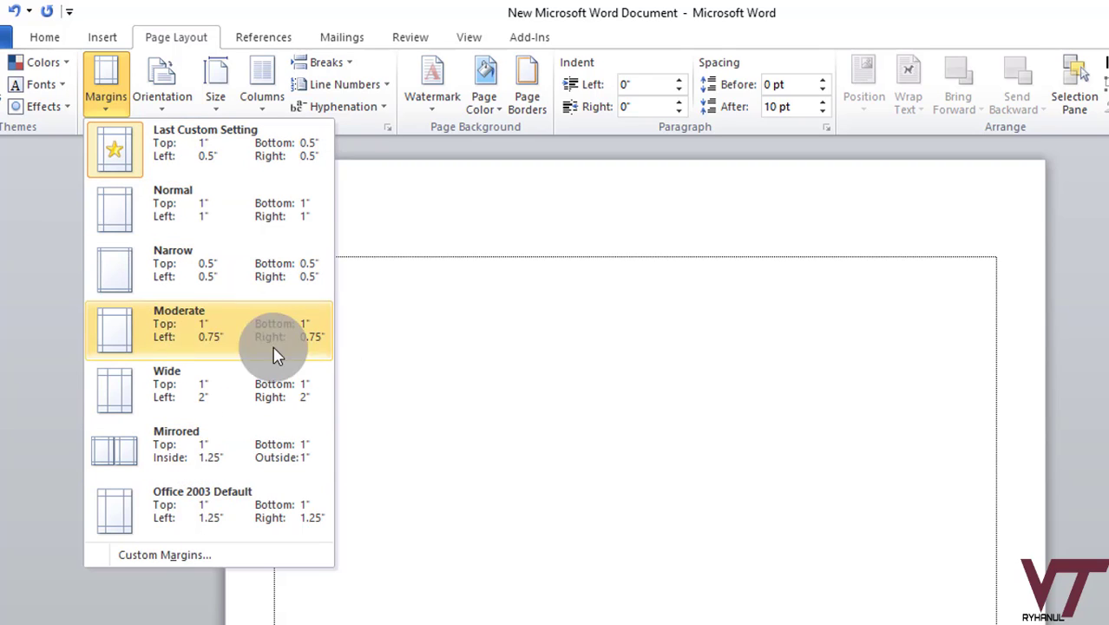
pyautogui.click(470, 338)
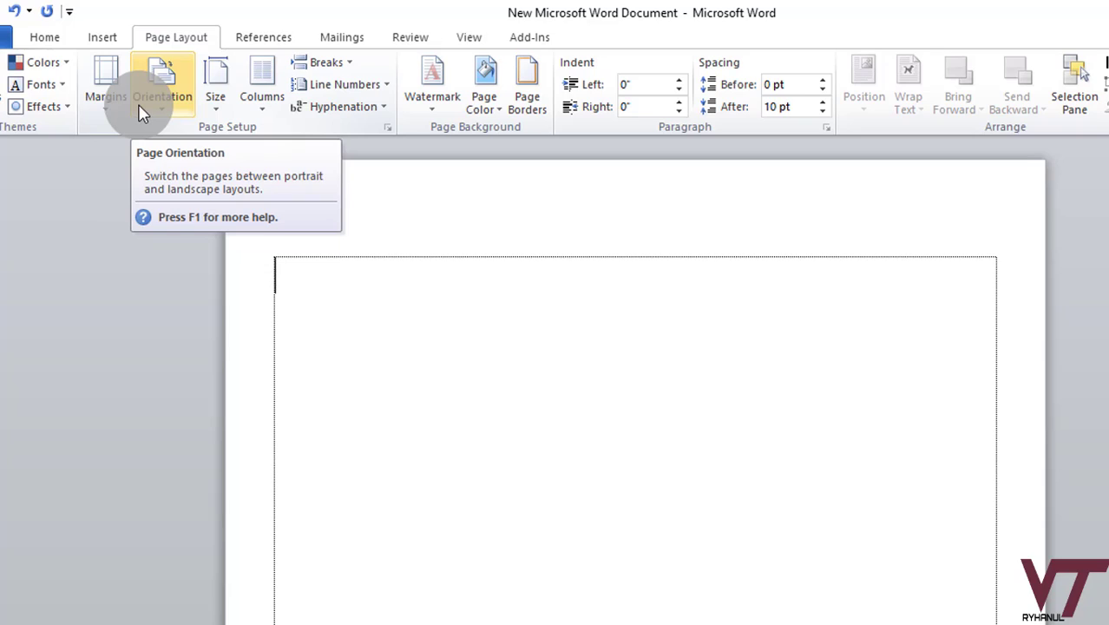
pyautogui.click(142, 113)
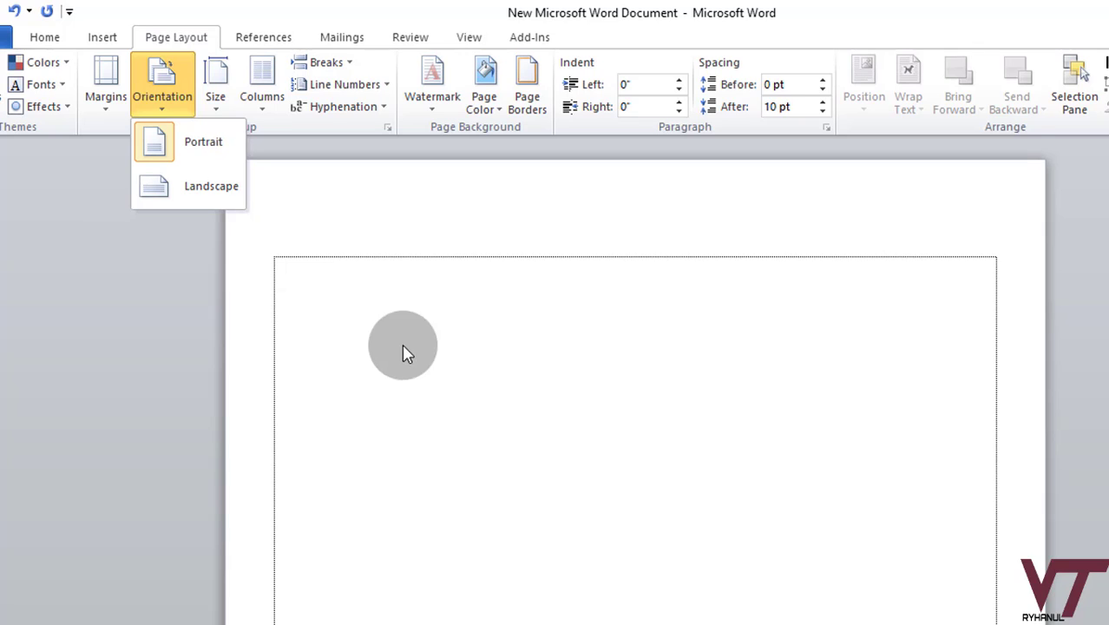
pyautogui.click(567, 323)
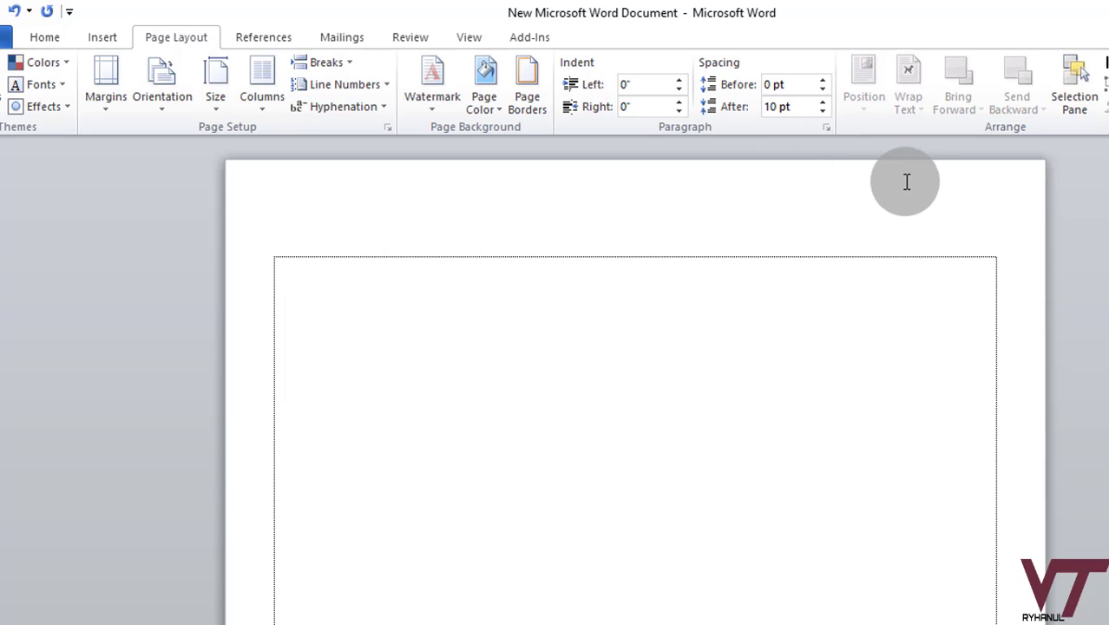
pyautogui.click(181, 99)
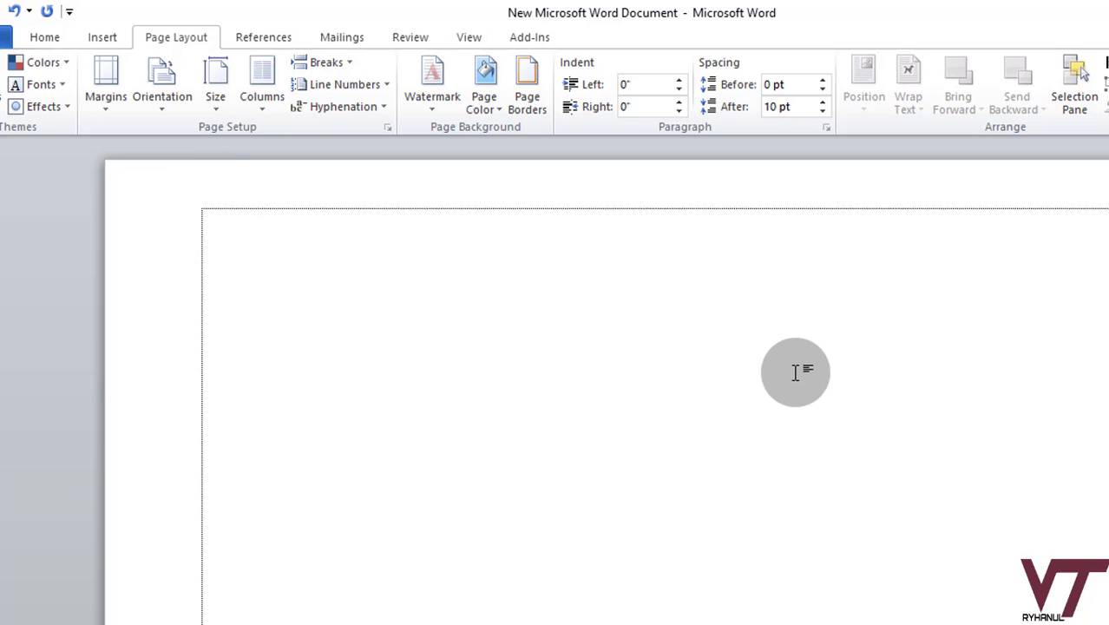
pyautogui.scroll(-2, 757, 371)
pyautogui.scroll(1, 756, 372)
pyautogui.scroll(1, 746, 371)
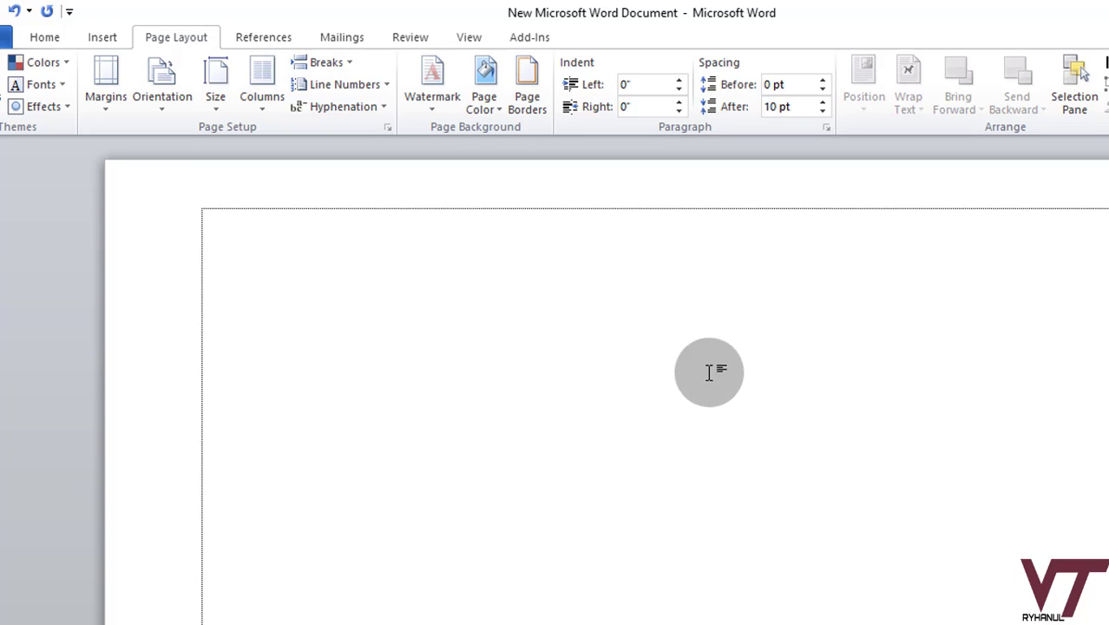
pyautogui.click(168, 112)
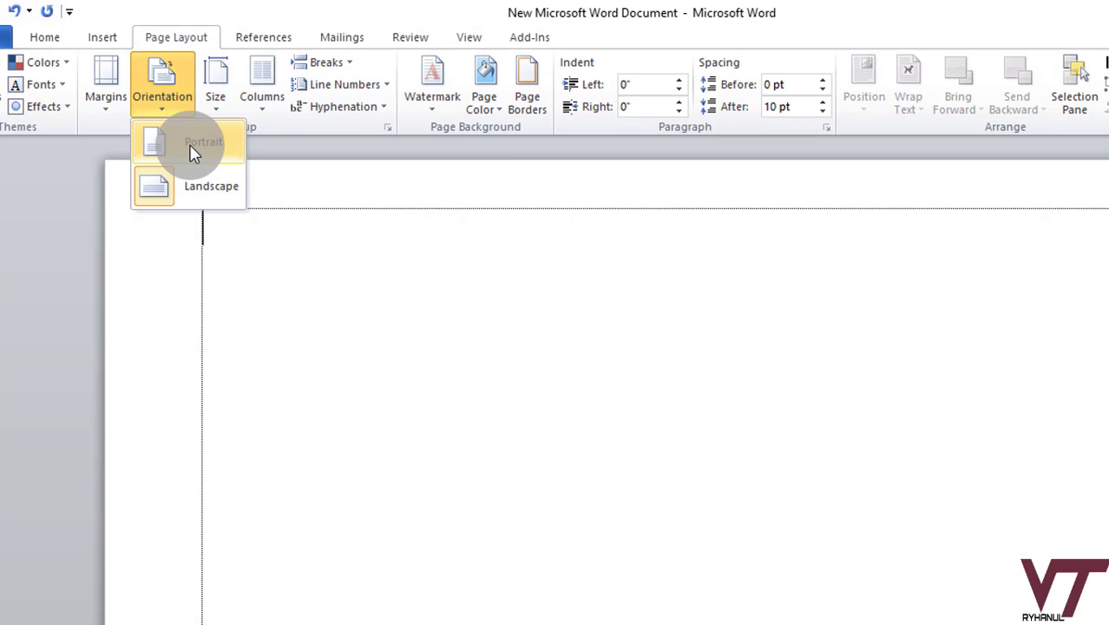
pyautogui.click(190, 146)
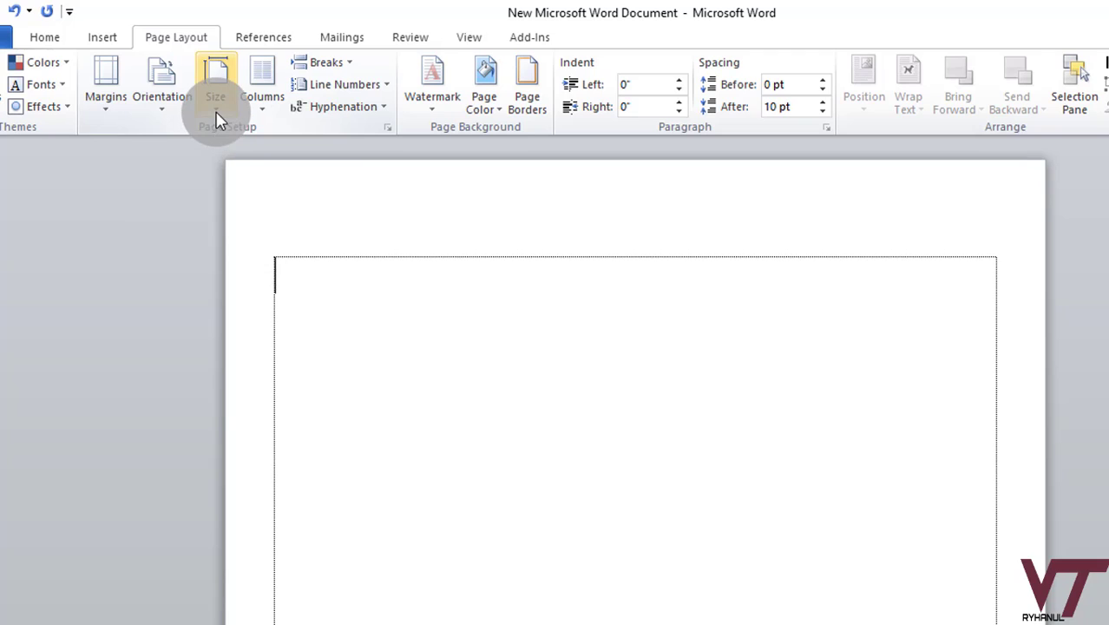
# Step: Set the paper size to A4
pyautogui.click(219, 118)
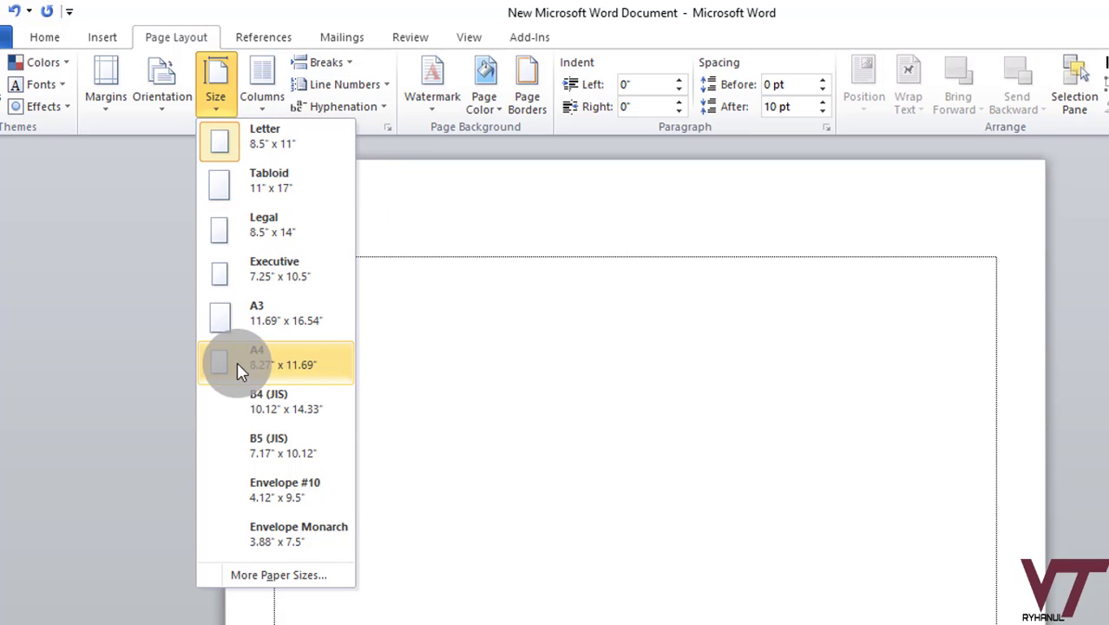
pyautogui.click(317, 364)
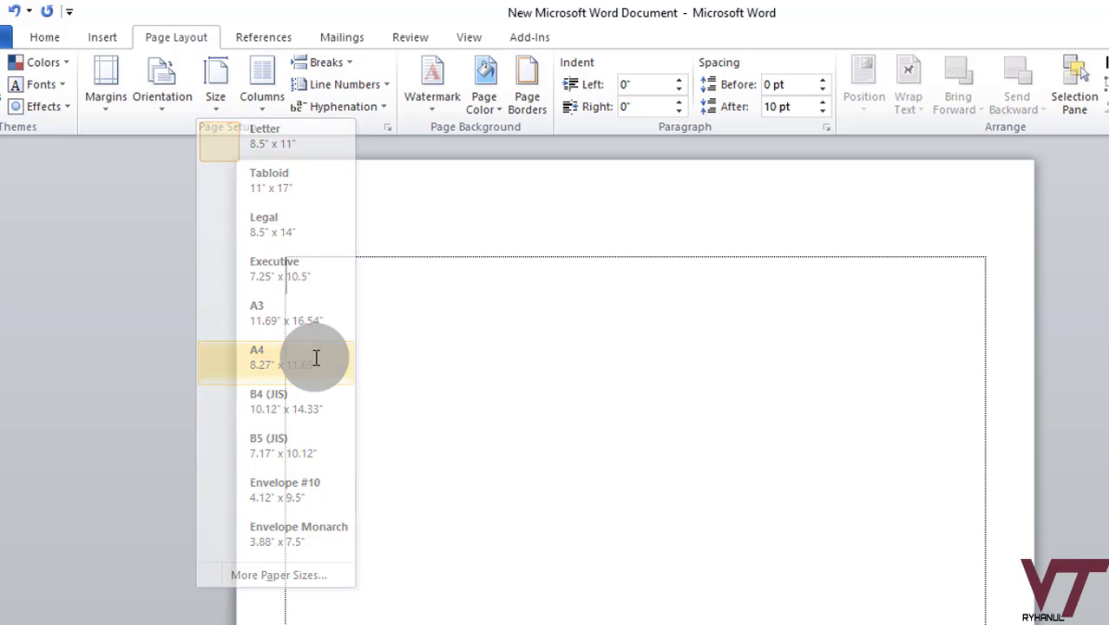
pyautogui.scroll(-3, 600, 405)
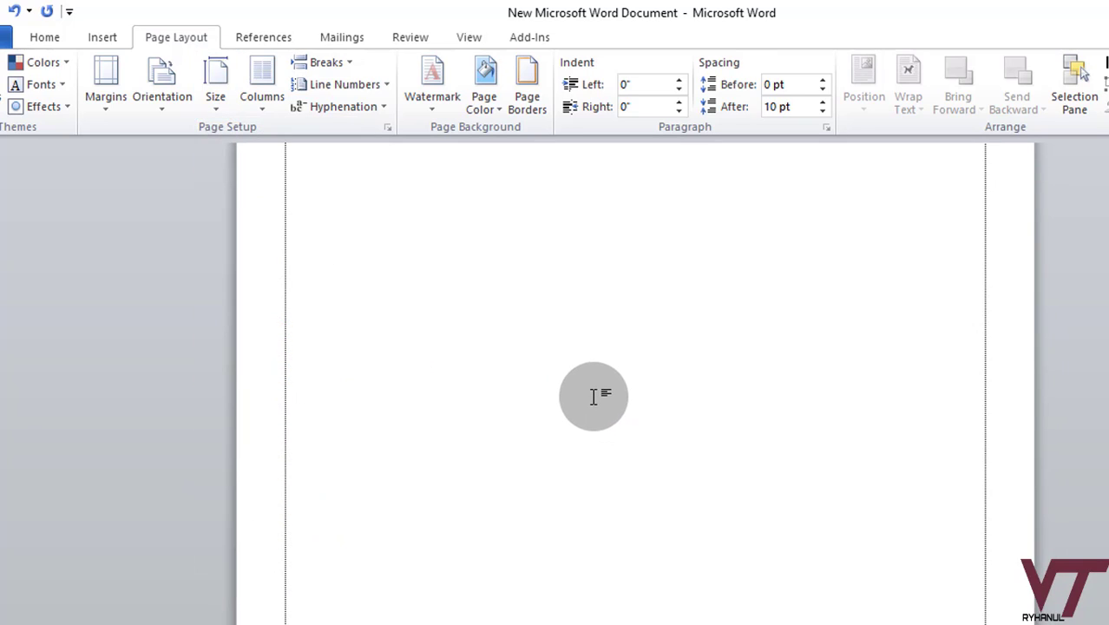
pyautogui.scroll(3, 591, 390)
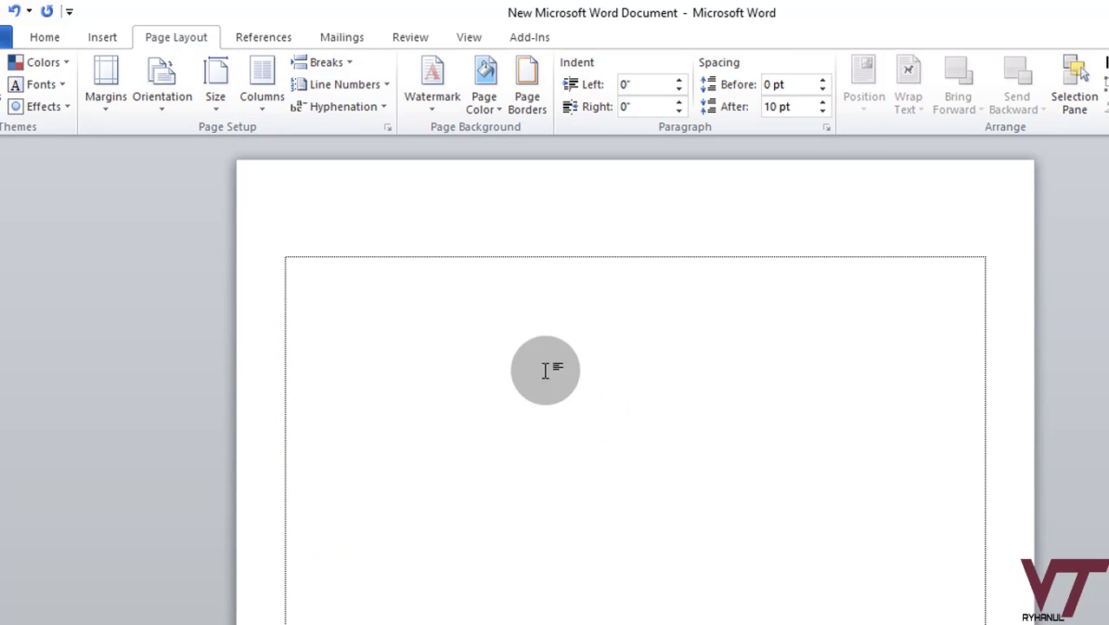
# Step: Type a long run of 'g' letters and lay the text out in two columns
pyautogui.click(256, 107)
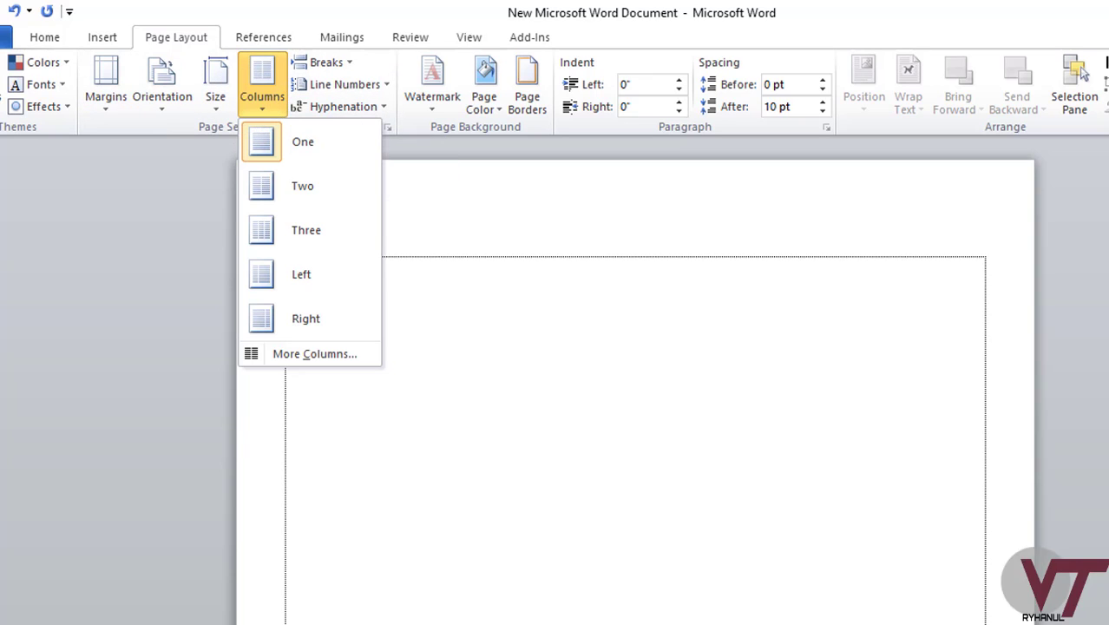
pyautogui.click(653, 443)
pyautogui.click(708, 260)
pyautogui.write('ffffffffffffffffffffffffffffffffffffffffffffffff')
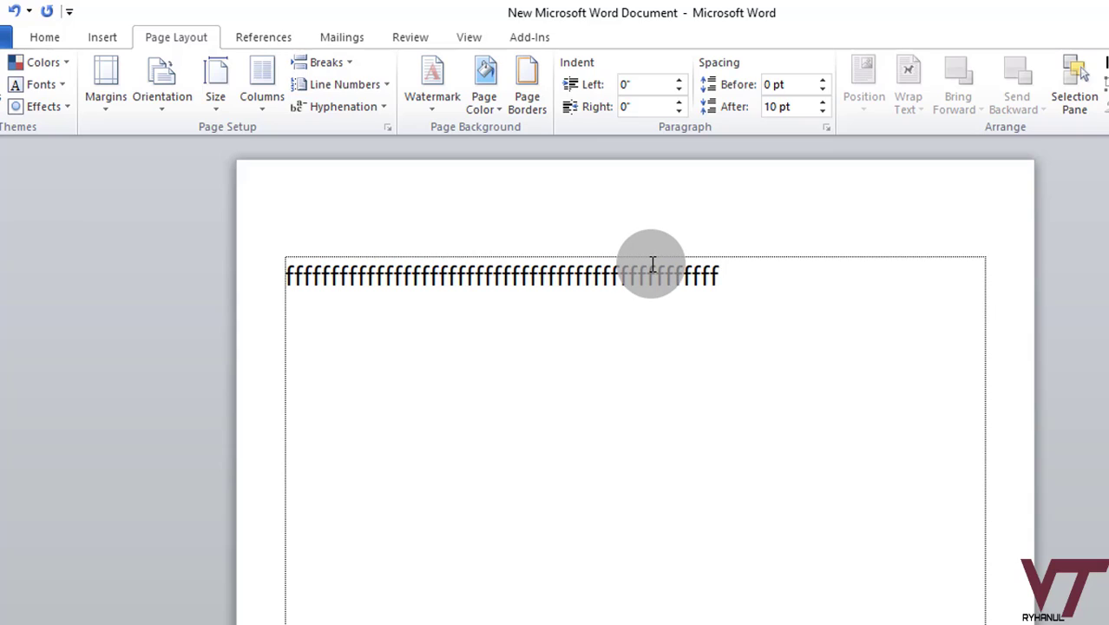
pyautogui.write('ggggggggggggggggggg')
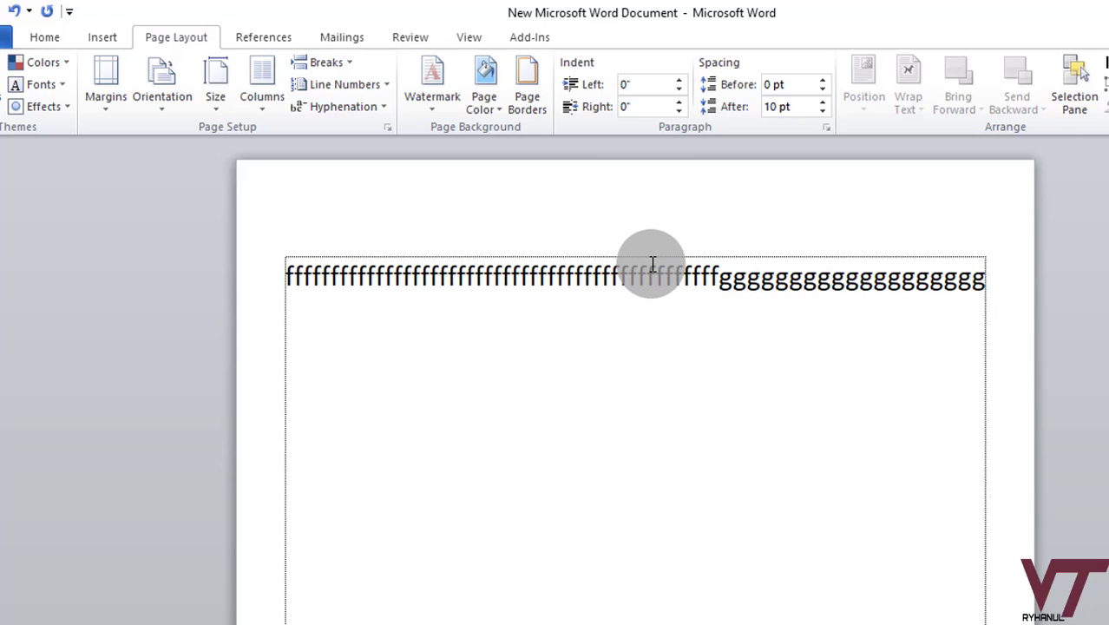
pyautogui.write('gggggggggggggggggggggggggg')
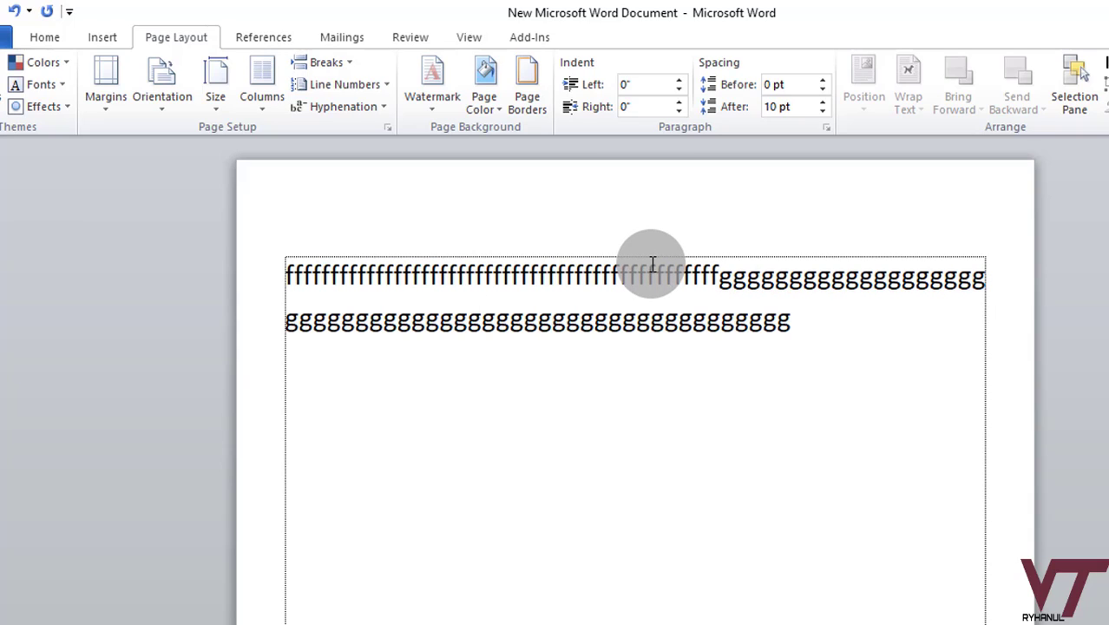
pyautogui.click(276, 114)
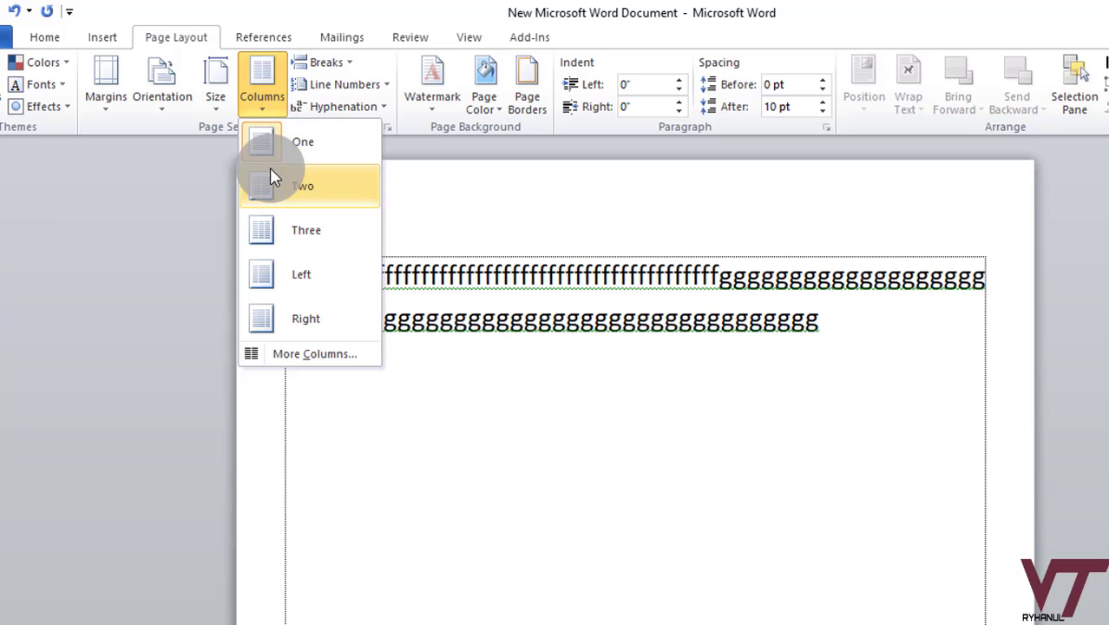
pyautogui.click(295, 187)
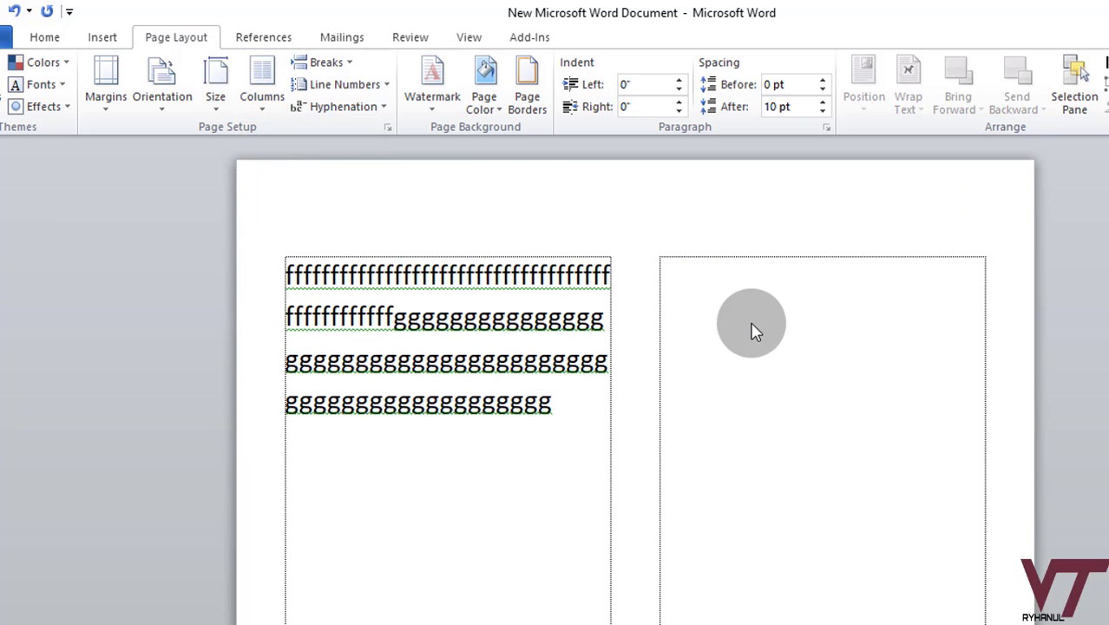
# Step: Add the sample text 'jbhv' and 'jg' to the left column
pyautogui.scroll(-1, 742, 334)
pyautogui.click(541, 372)
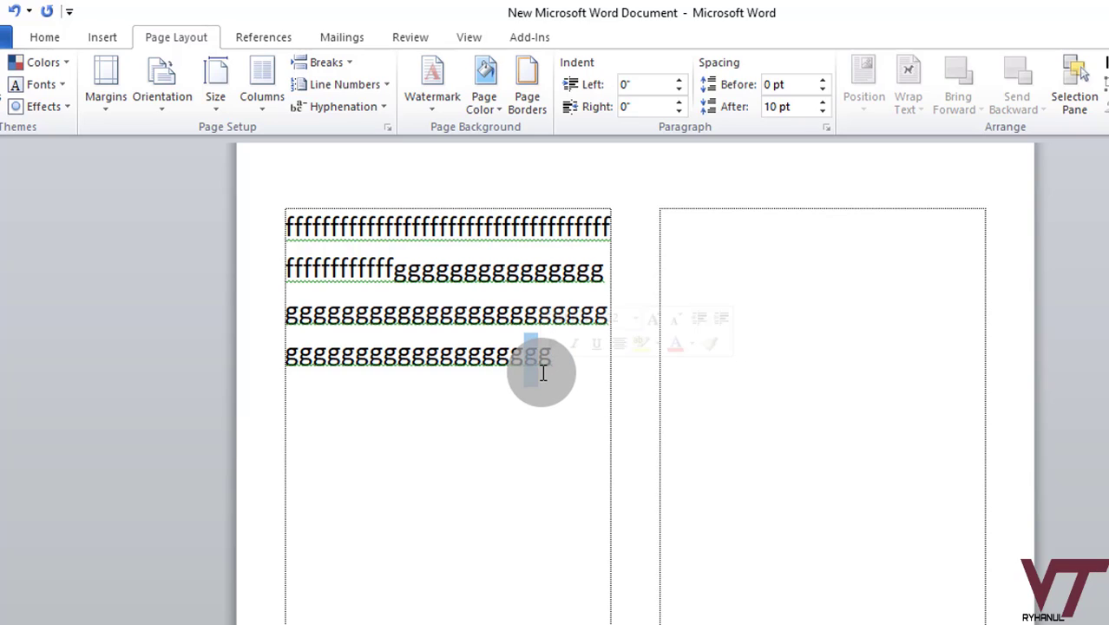
pyautogui.write('jbhv')
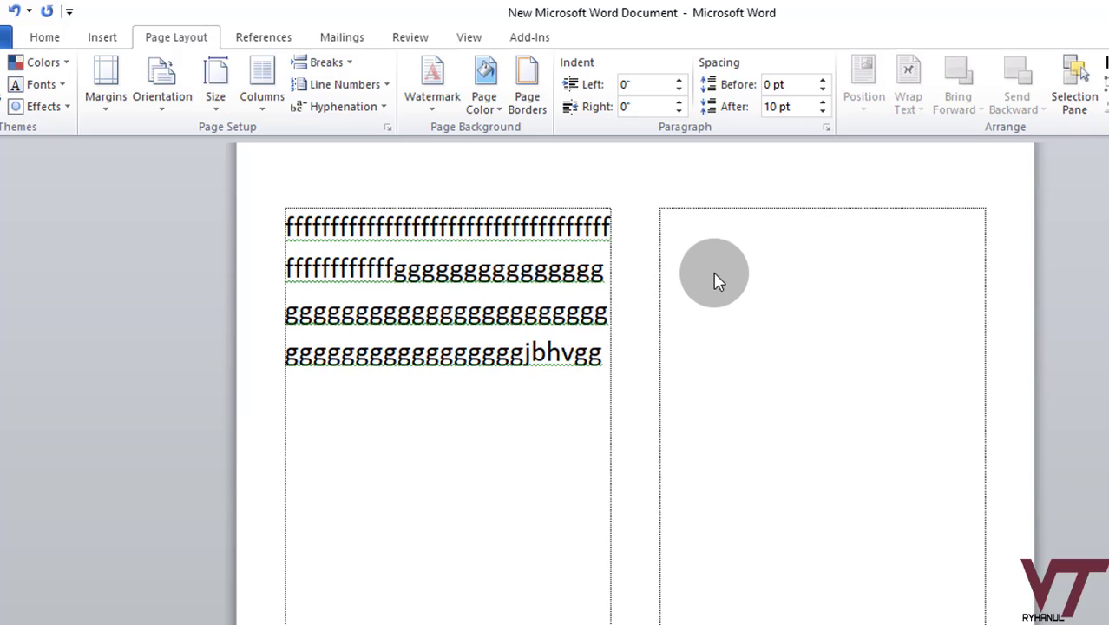
pyautogui.moveTo(545, 360); pyautogui.dragTo(287, 264)
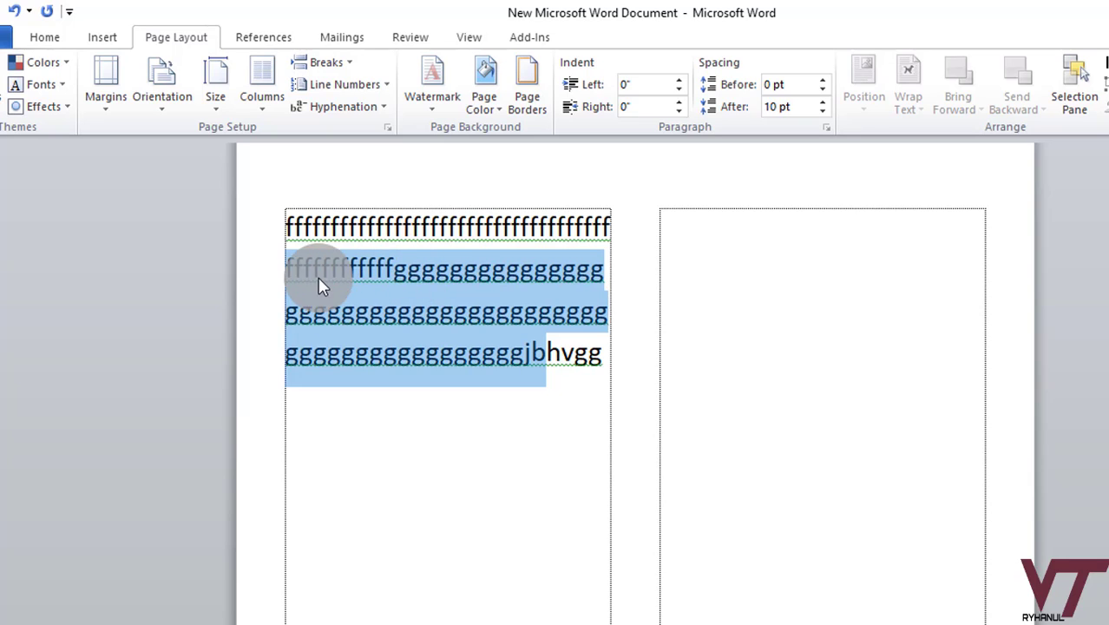
pyautogui.click(463, 345)
pyautogui.scroll(-1, 490, 407)
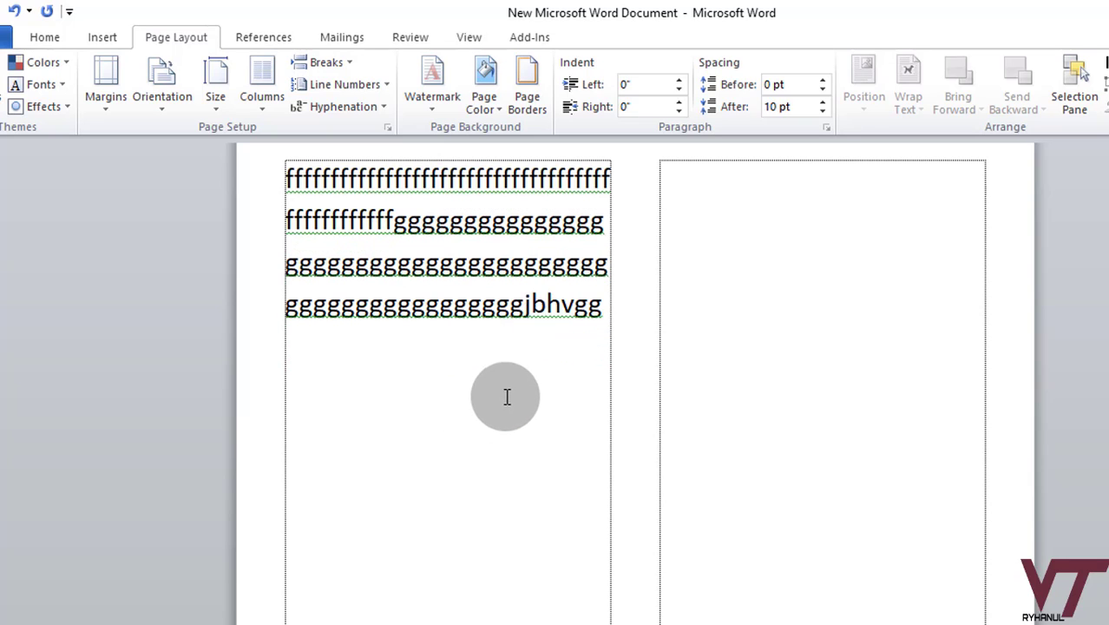
pyautogui.scroll(2, 686, 261)
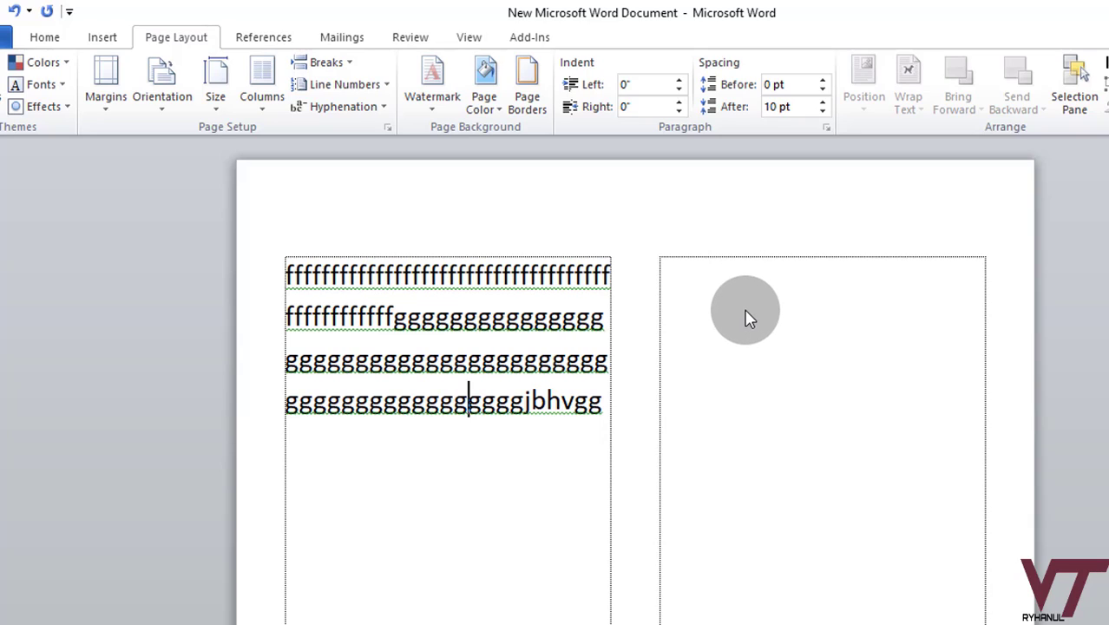
pyautogui.write('jgggggj')
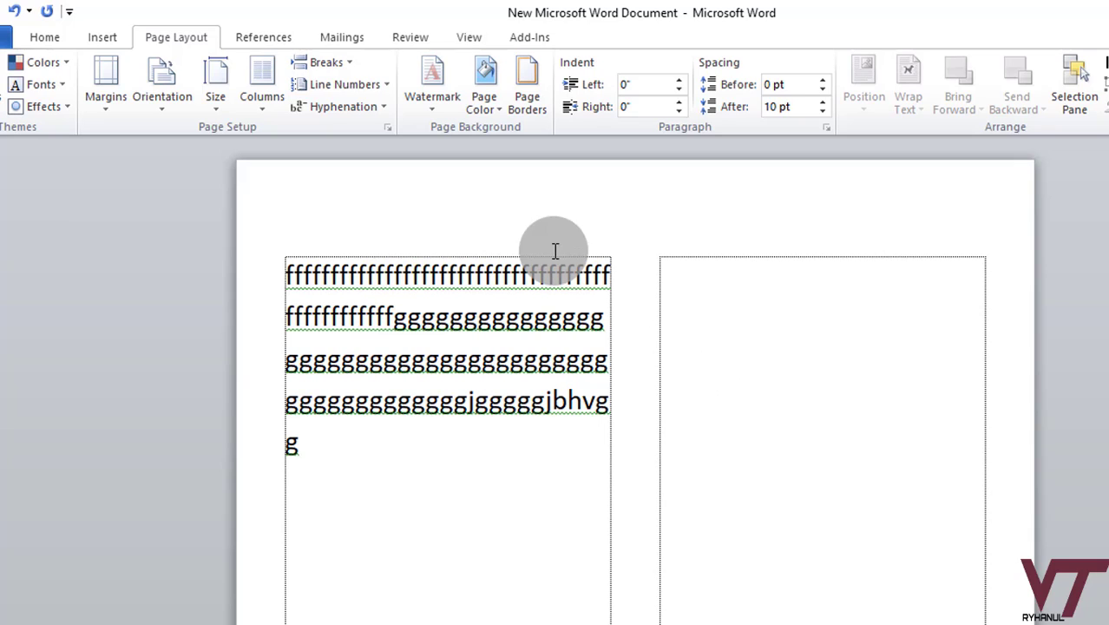
pyautogui.scroll(-3, 260, 616)
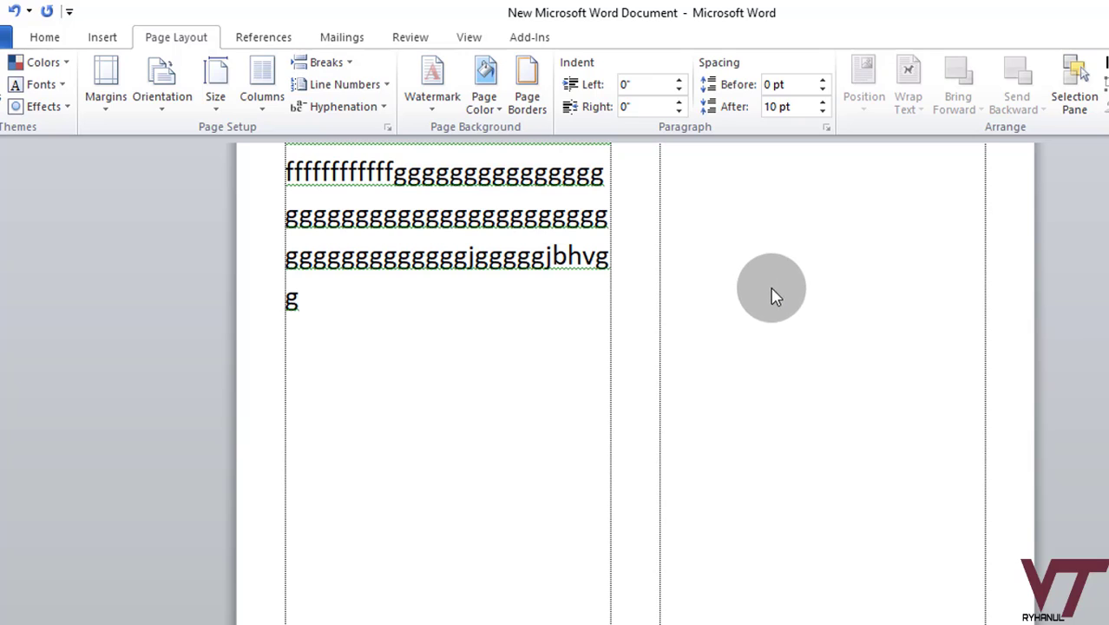
pyautogui.scroll(3, 798, 327)
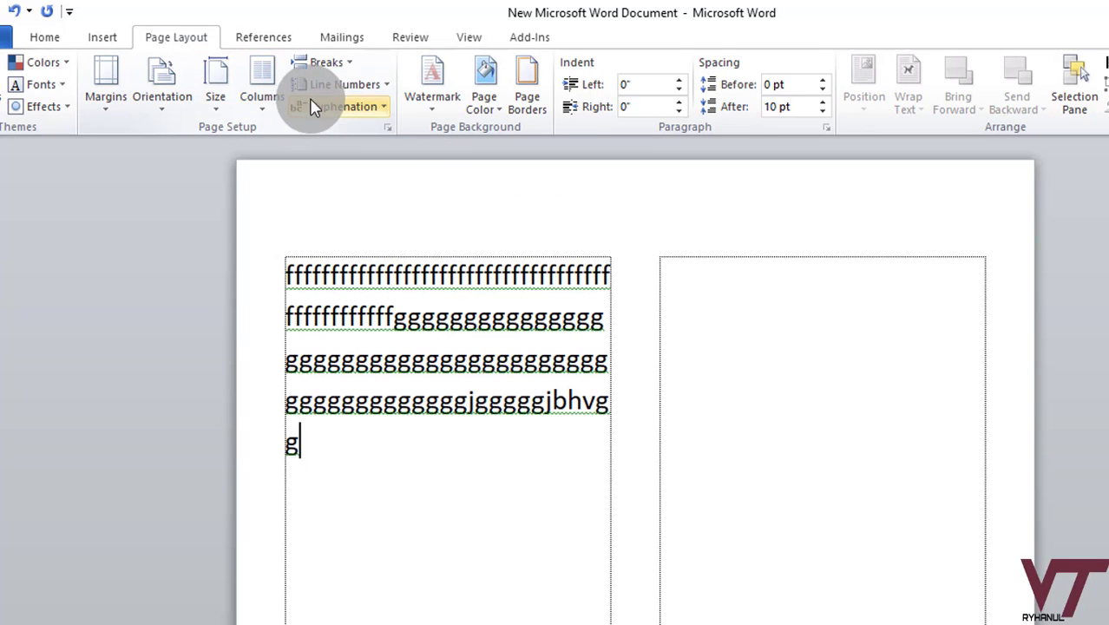
# Step: Insert a column break and type 'ghfgffhghghgcf' at the top of the right column
pyautogui.click(341, 69)
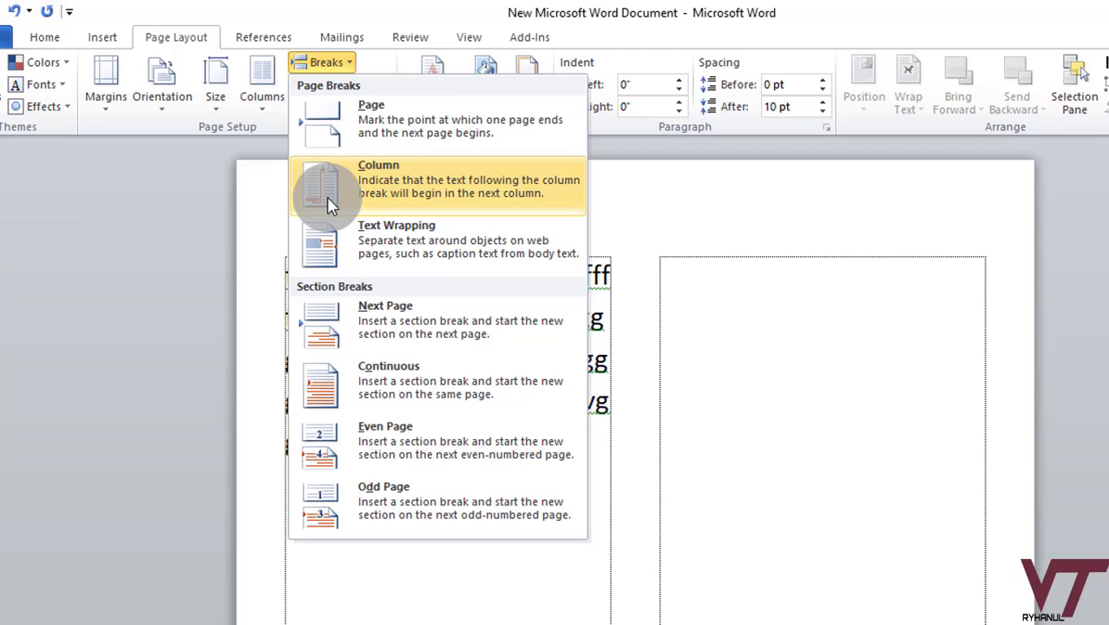
pyautogui.click(371, 181)
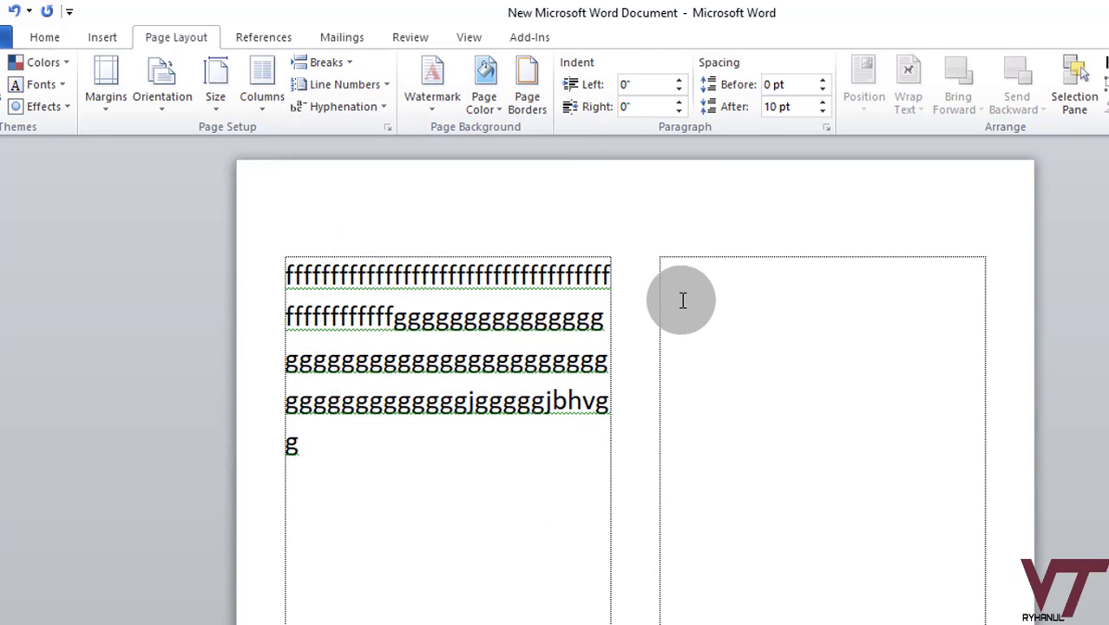
pyautogui.write('ghfgffhghghgcf')
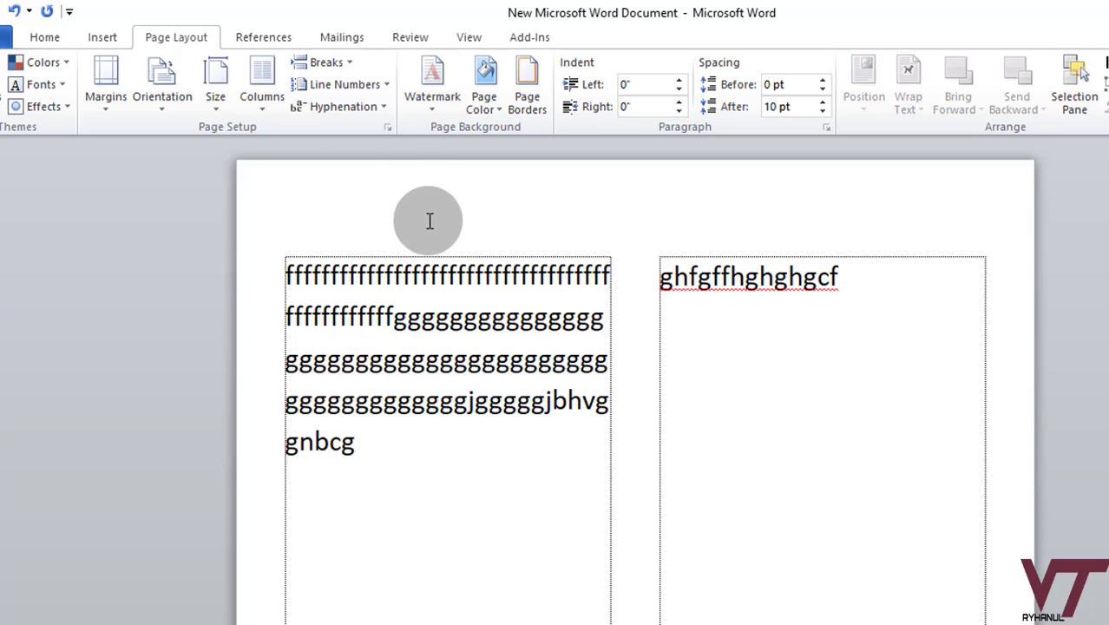
# Step: Return the text to one full-width column and place the cursor after 'jbh'
pyautogui.click(260, 100)
pyautogui.click(295, 141)
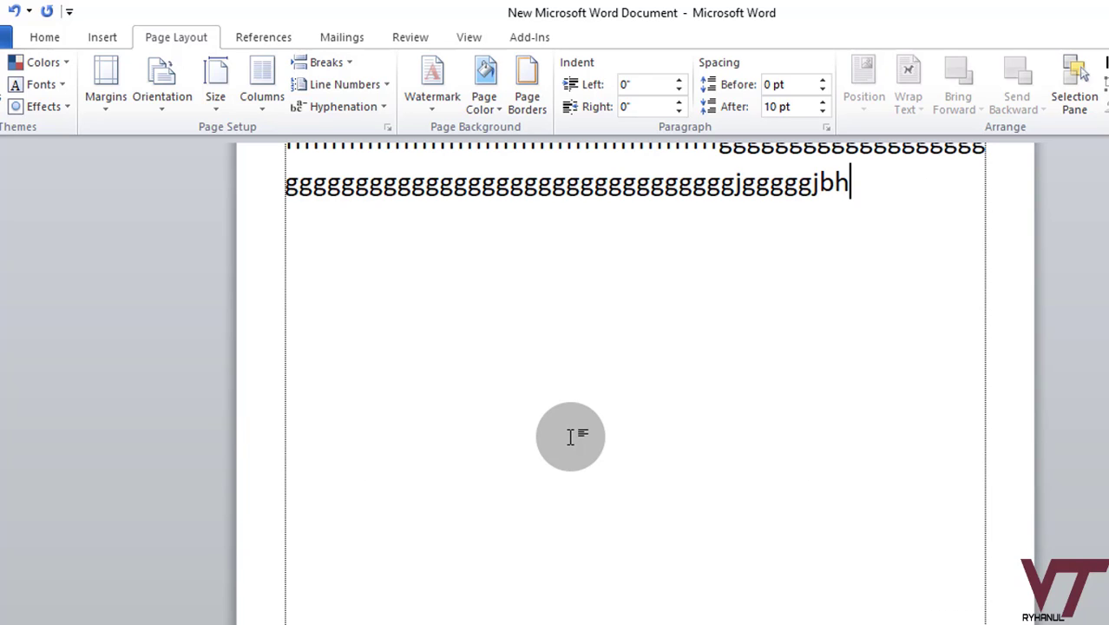
pyautogui.scroll(3, 570, 436)
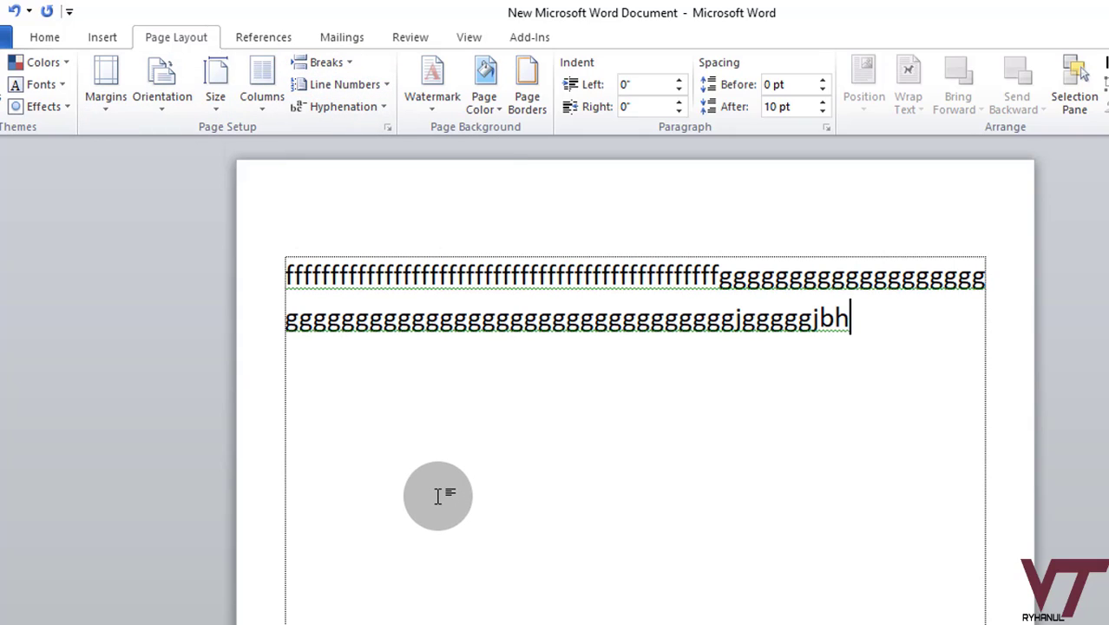
pyautogui.moveTo(304, 275)
pyautogui.mouseDown()
pyautogui.moveTo(780, 394)
pyautogui.moveTo(883, 297)
pyautogui.mouseUp()
pyautogui.click(887, 323)
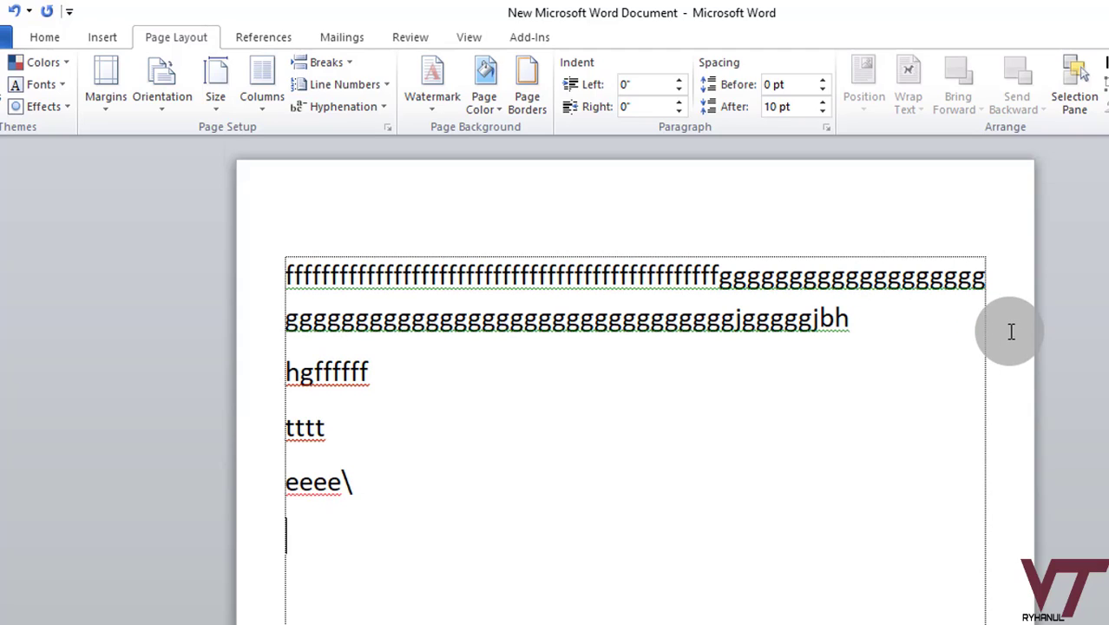
# Step: Turn on continuous line numbering so lines 1 to 6 are numbered in the margin
pyautogui.click(288, 278)
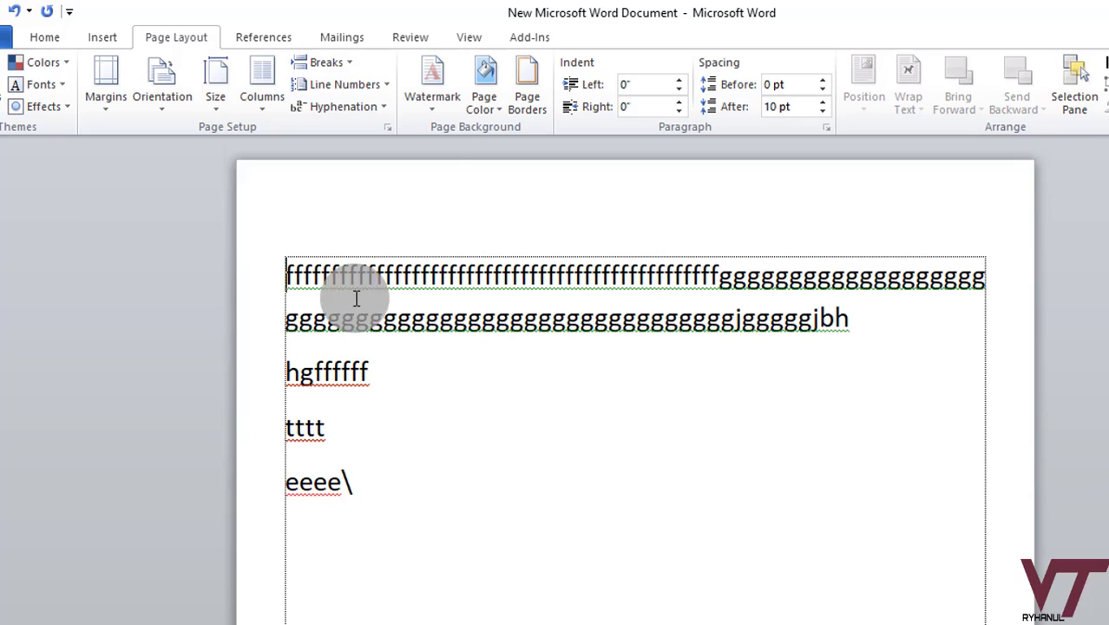
pyautogui.click(371, 90)
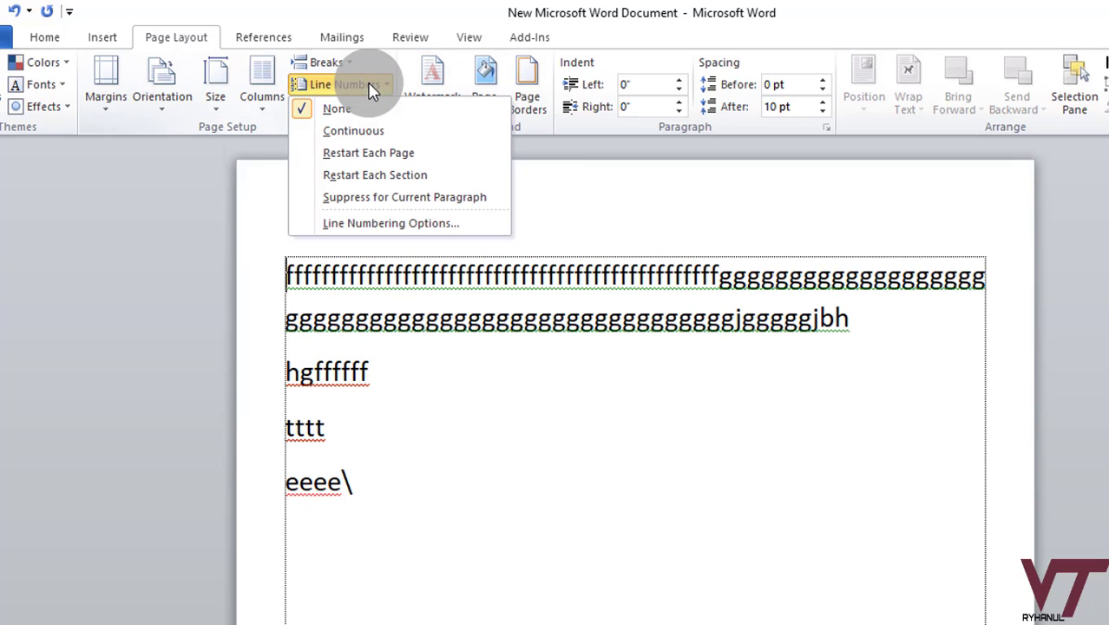
pyautogui.click(367, 131)
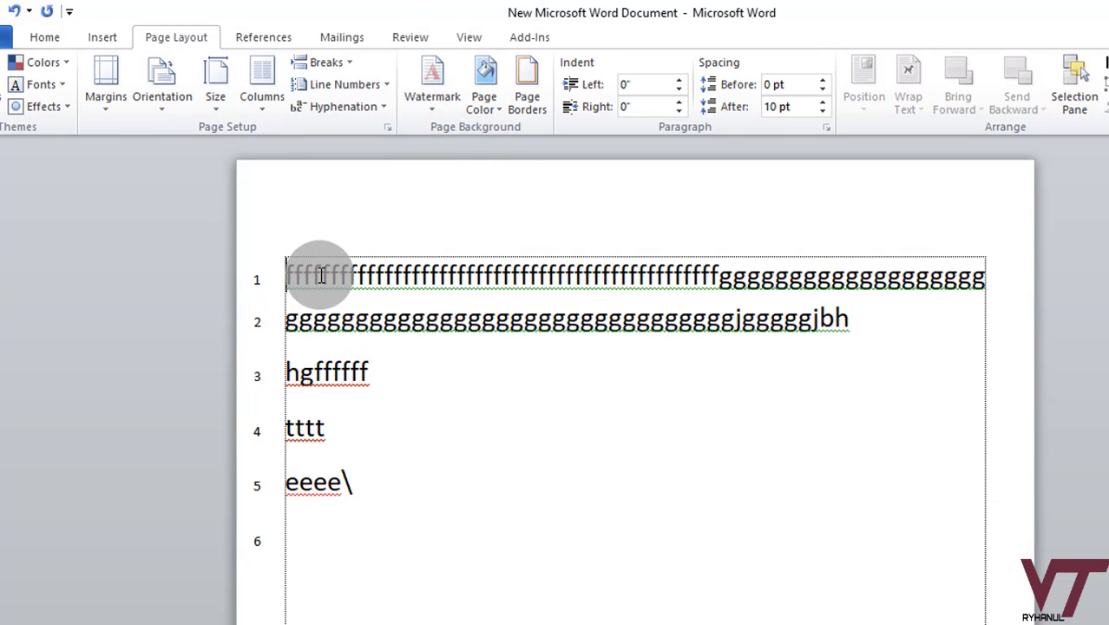
pyautogui.click(357, 321)
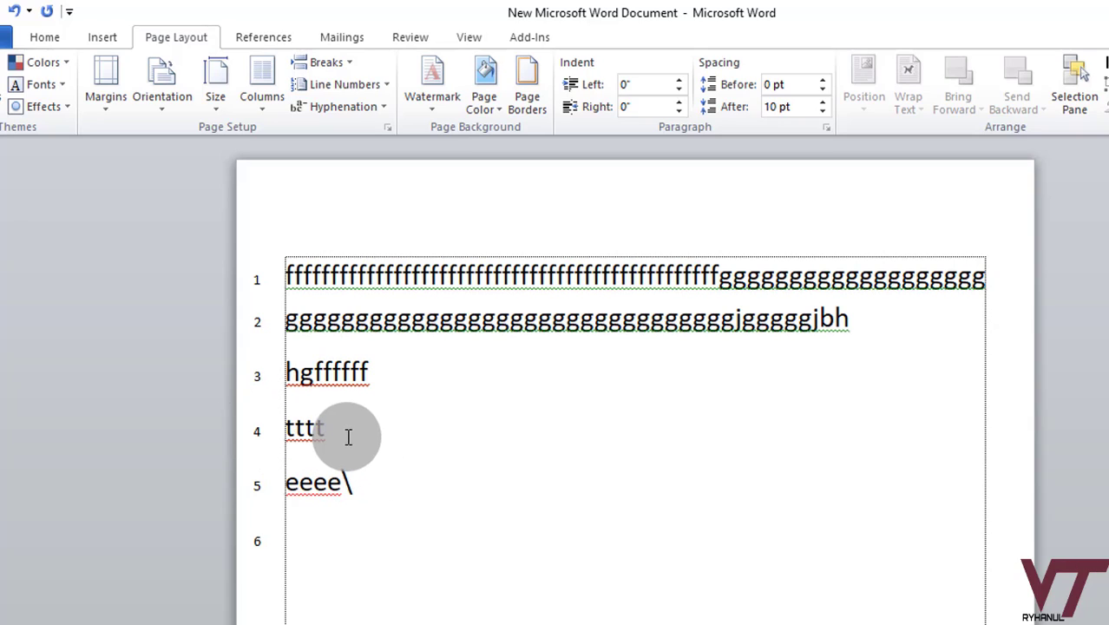
pyautogui.moveTo(347, 436); pyautogui.dragTo(262, 434)
pyautogui.doubleClick(272, 347)
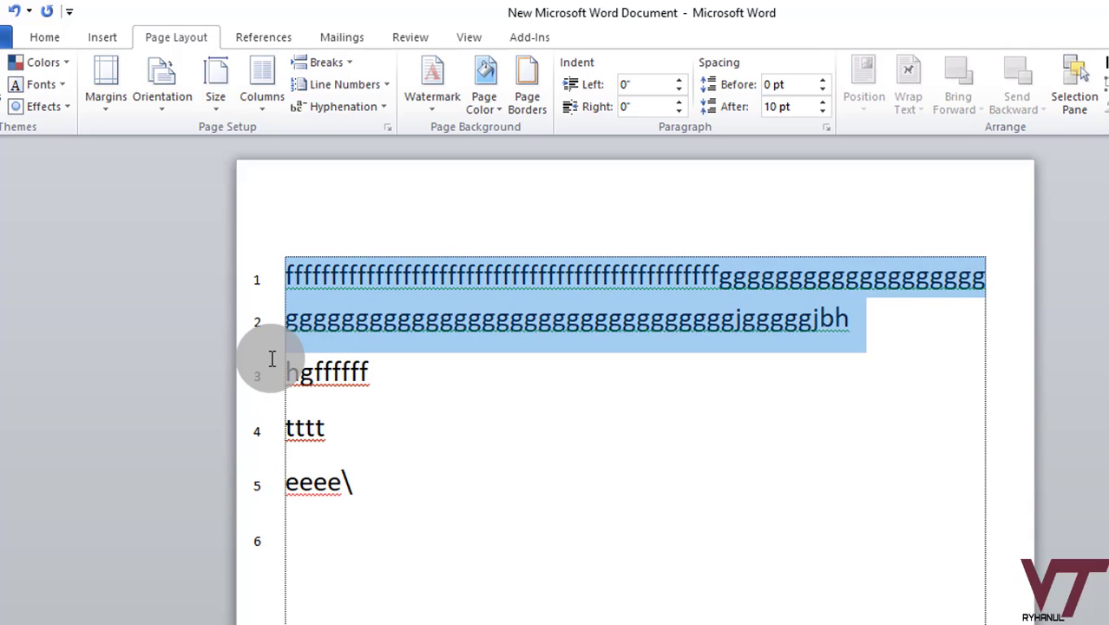
pyautogui.moveTo(560, 276); pyautogui.dragTo(217, 275)
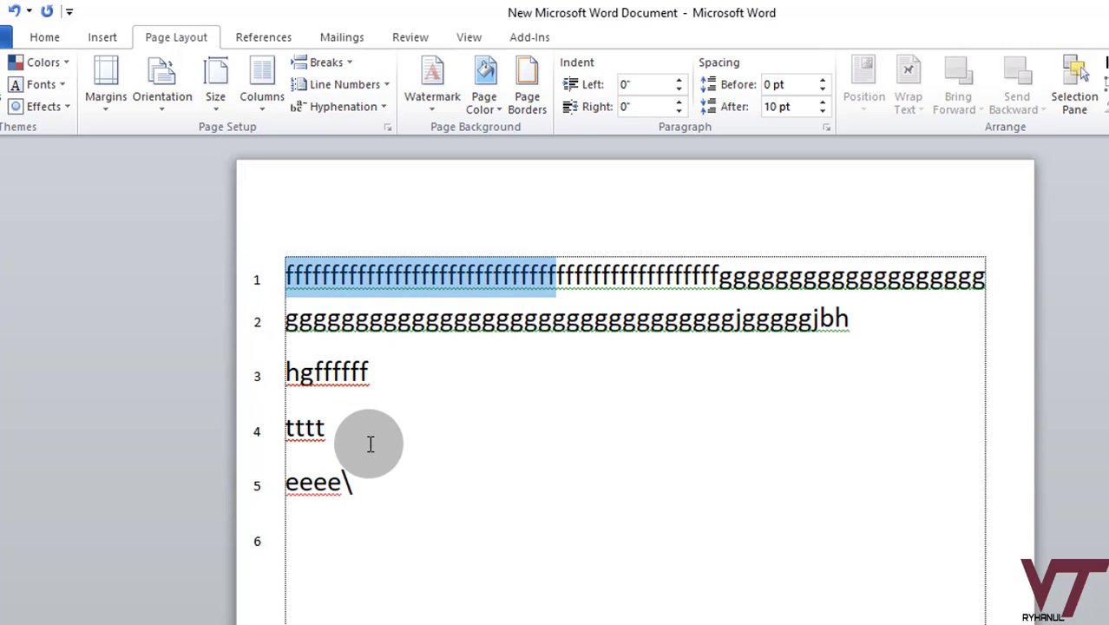
pyautogui.moveTo(334, 487); pyautogui.dragTo(275, 485)
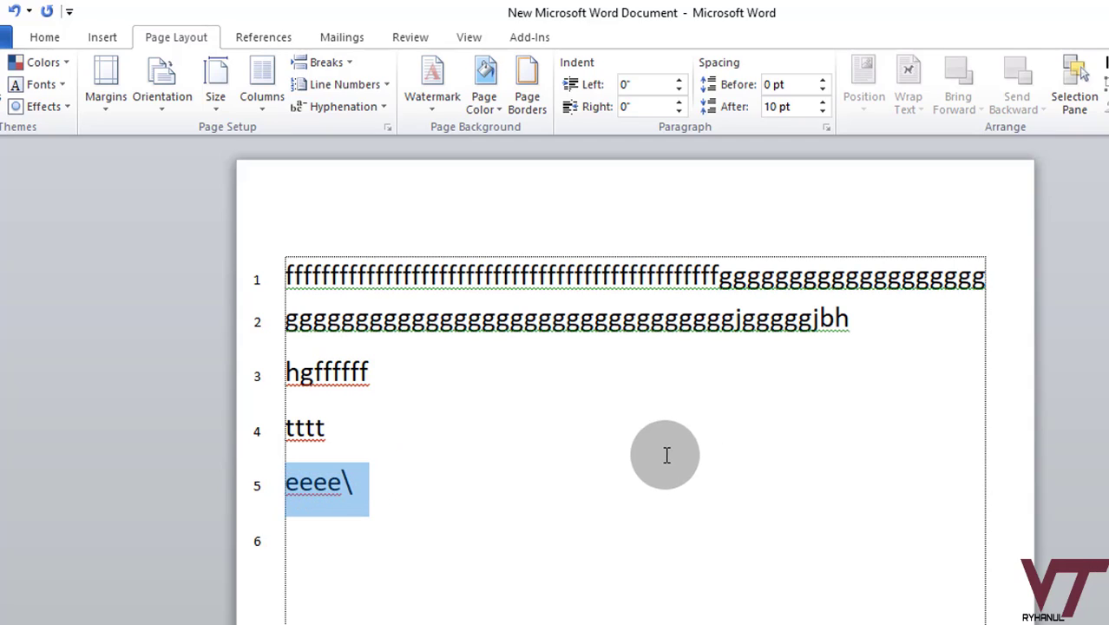
pyautogui.click(595, 474)
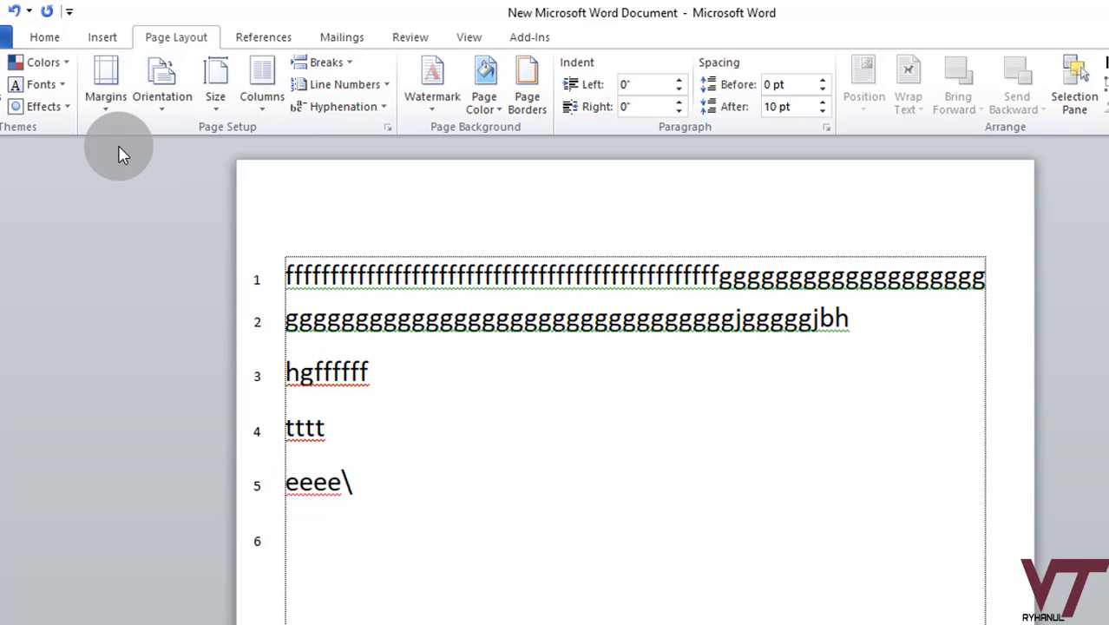